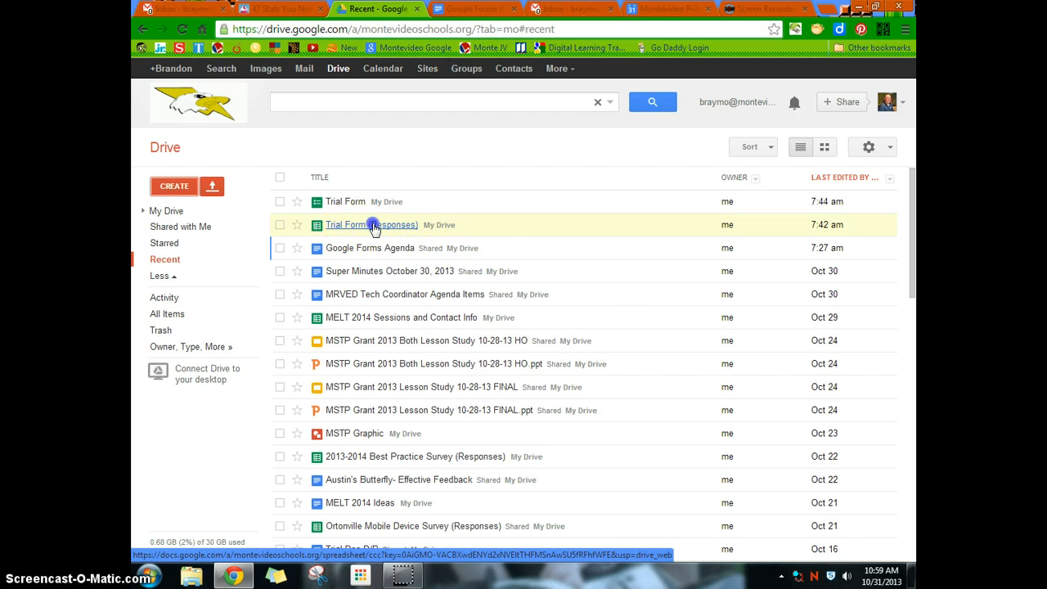
- Open the Trial Form (Responses) spreadsheet and install the Flubaroo script from the script gallery
{"action": "left_click", "coordinate": [375, 224]}
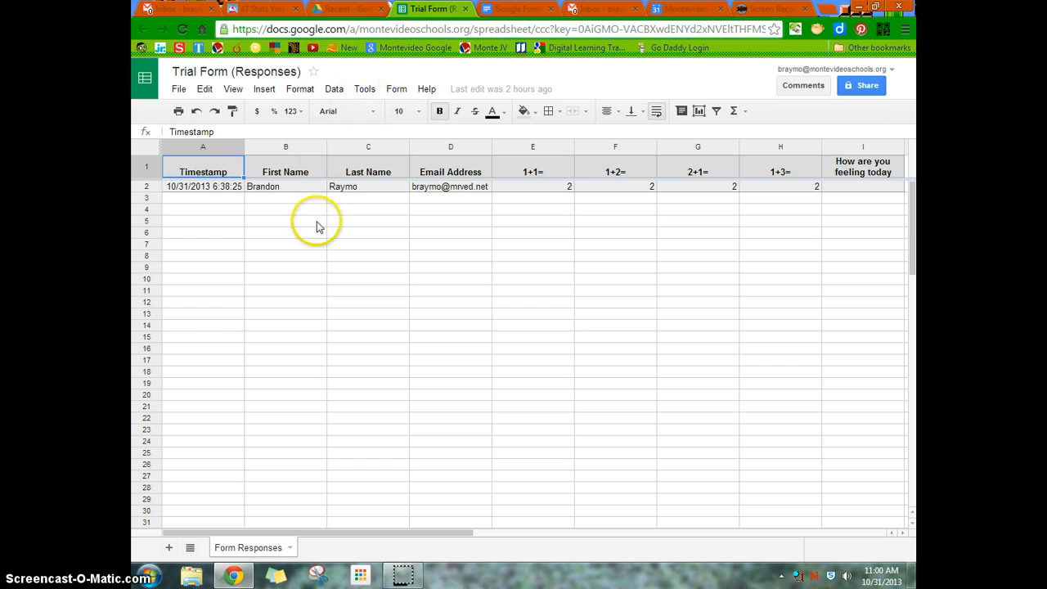
{"action": "left_click", "coordinate": [364, 89]}
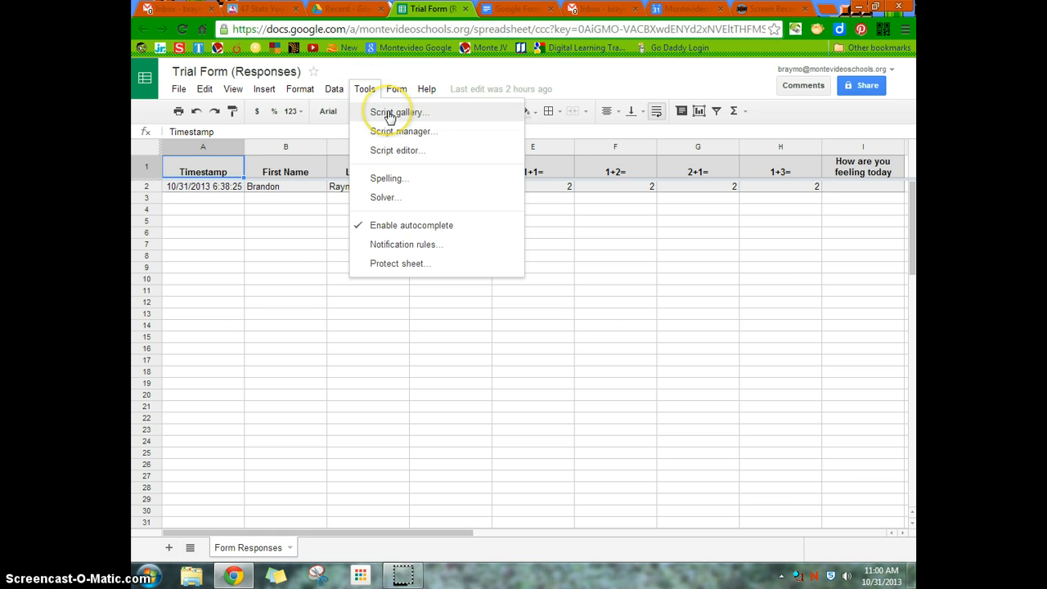
{"action": "left_click", "coordinate": [389, 113]}
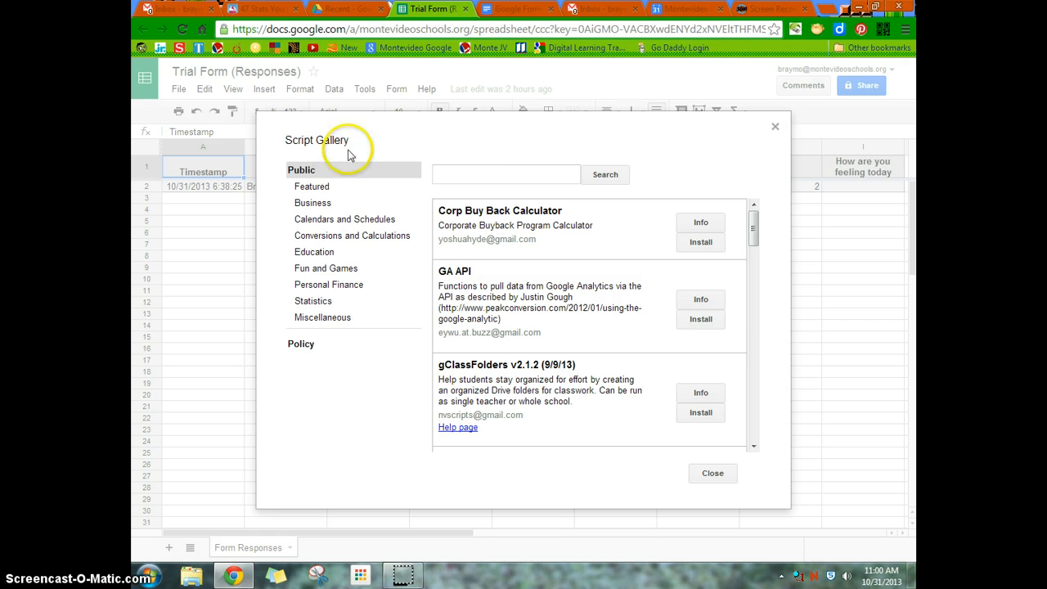
{"action": "left_click", "coordinate": [487, 175]}
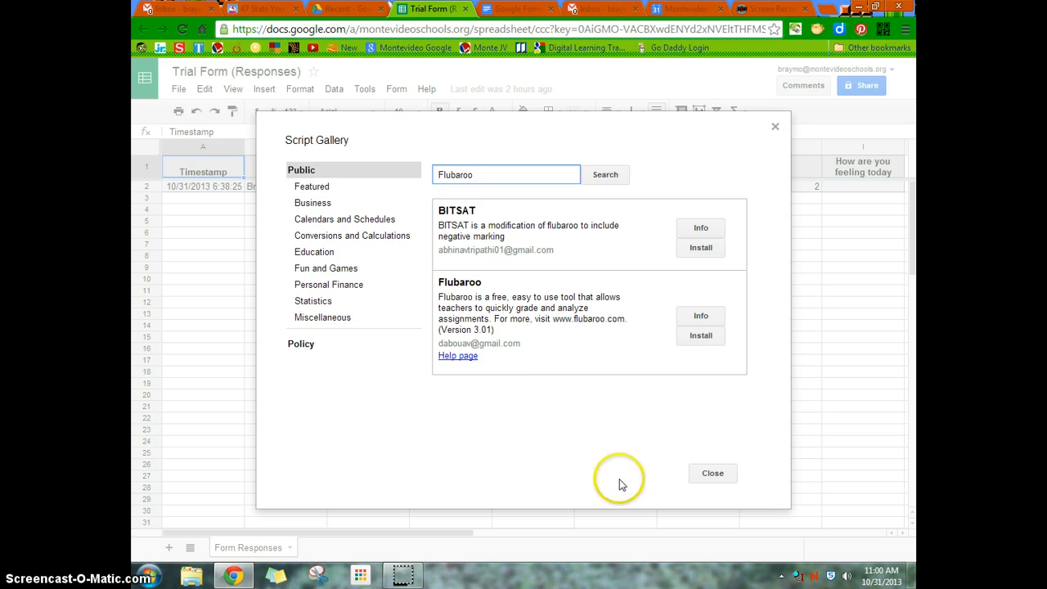
{"action": "left_click", "coordinate": [710, 339]}
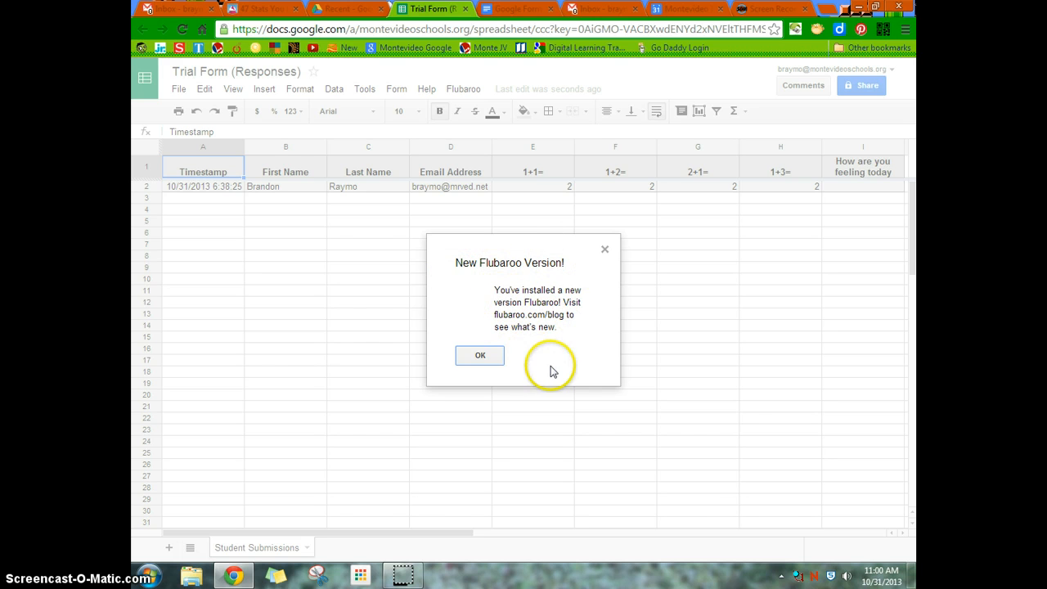
{"action": "left_click", "coordinate": [481, 358]}
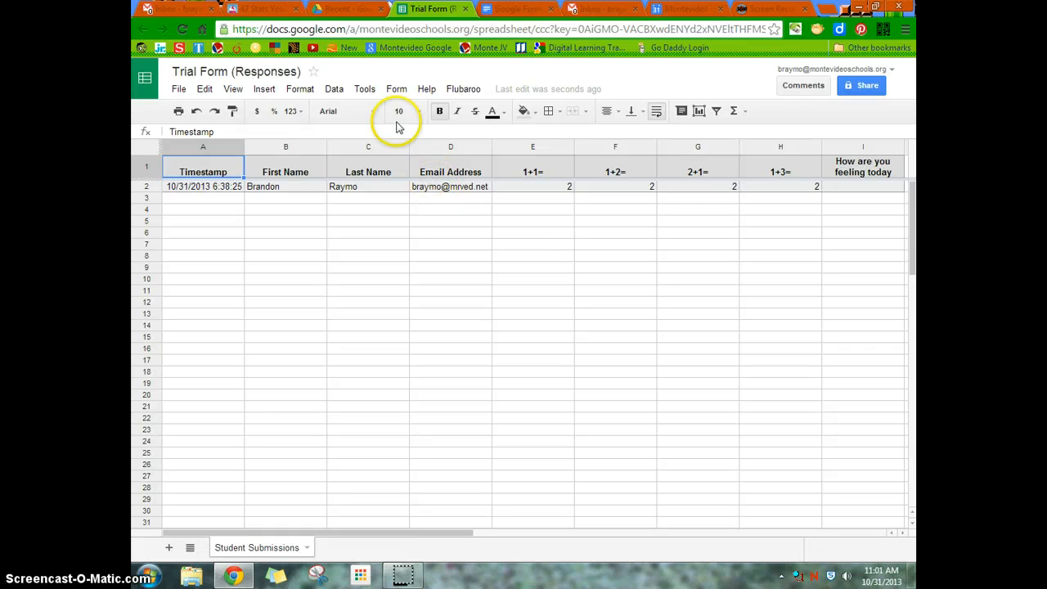
- Open the live form, enter Key as first and last name plus the teacher's e-mail address, and continue to the quiz
{"action": "left_click", "coordinate": [397, 91]}
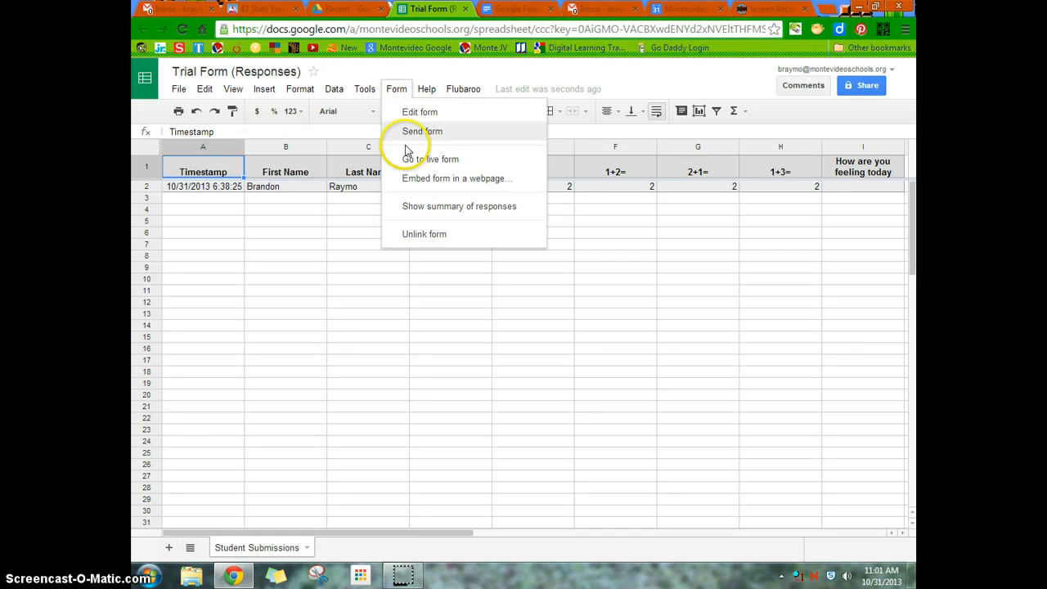
{"action": "left_click", "coordinate": [423, 160]}
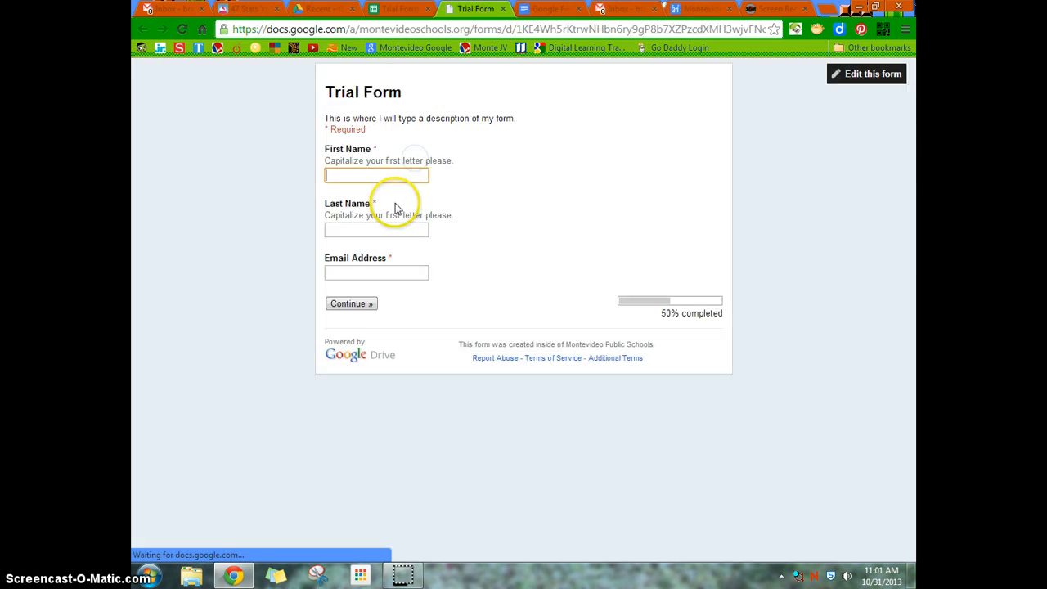
{"action": "left_click", "coordinate": [389, 175]}
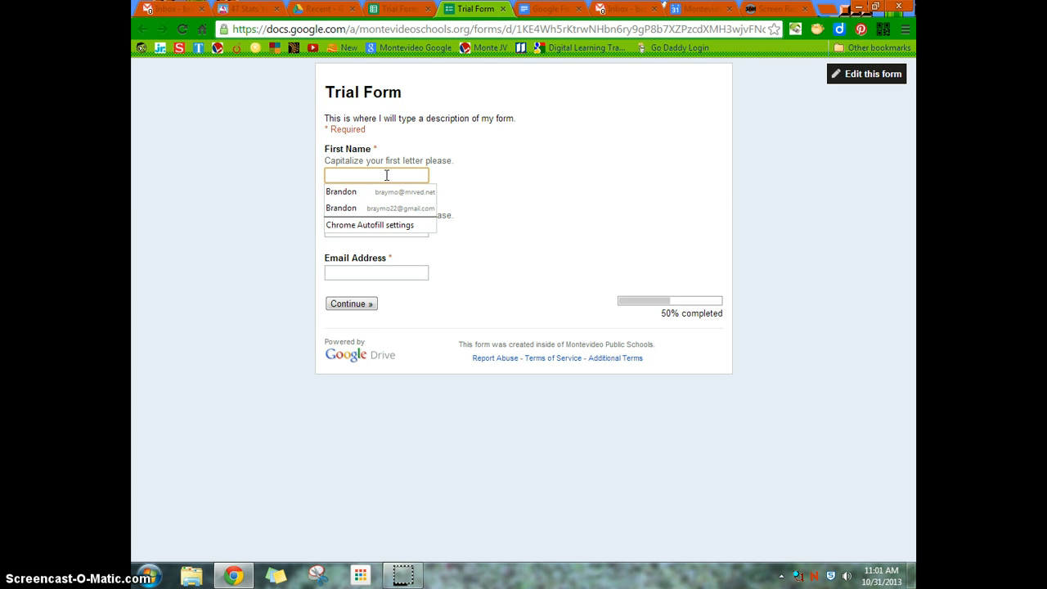
{"action": "type", "text": "Key"}
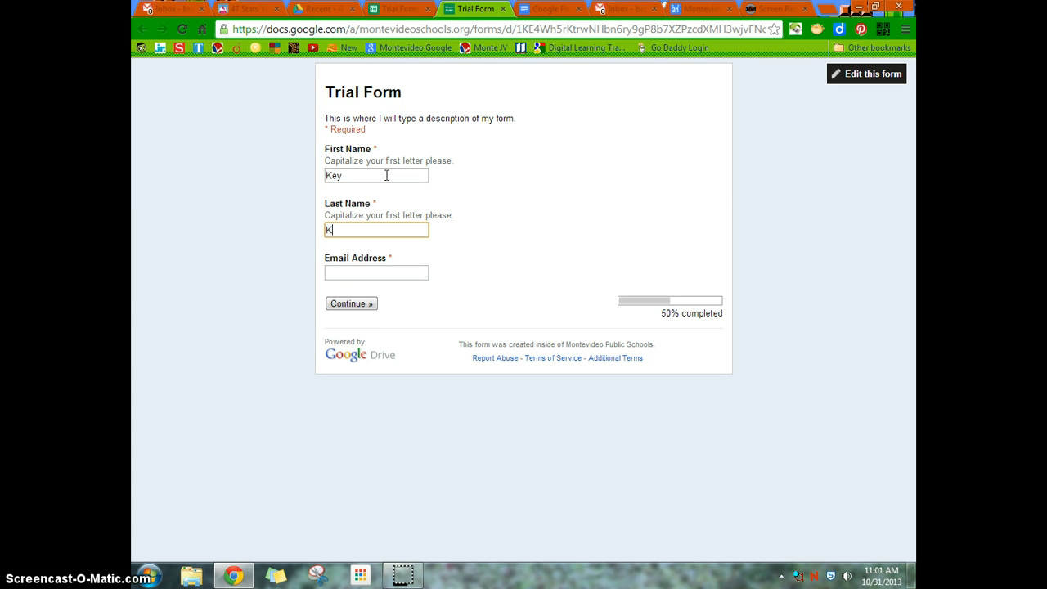
{"action": "key", "text": "Tab"}
{"action": "type", "text": "bra"}
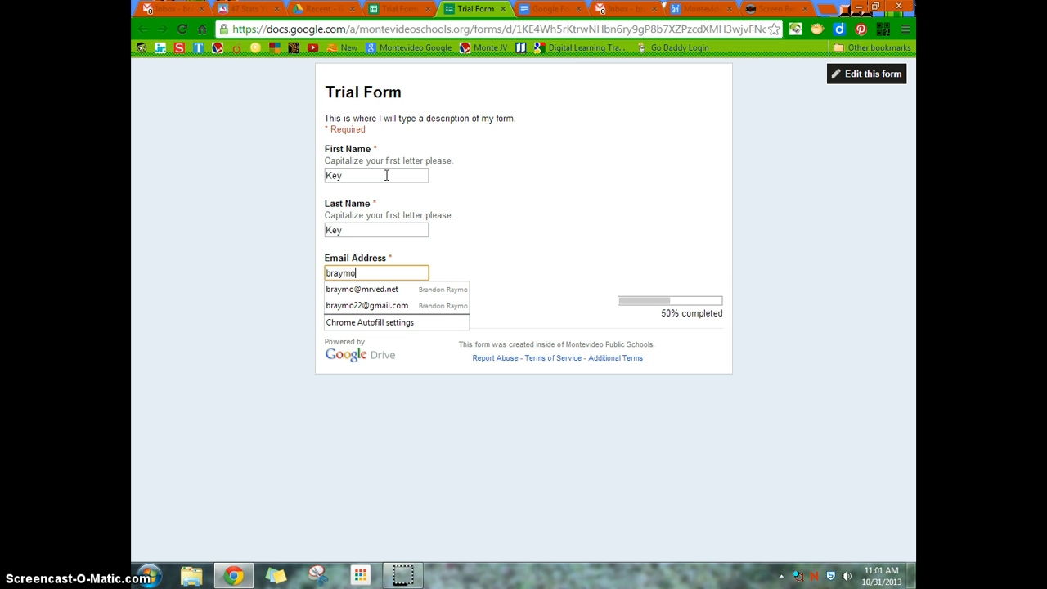
{"action": "type", "text": "ymo"}
{"action": "key", "text": "Down"}
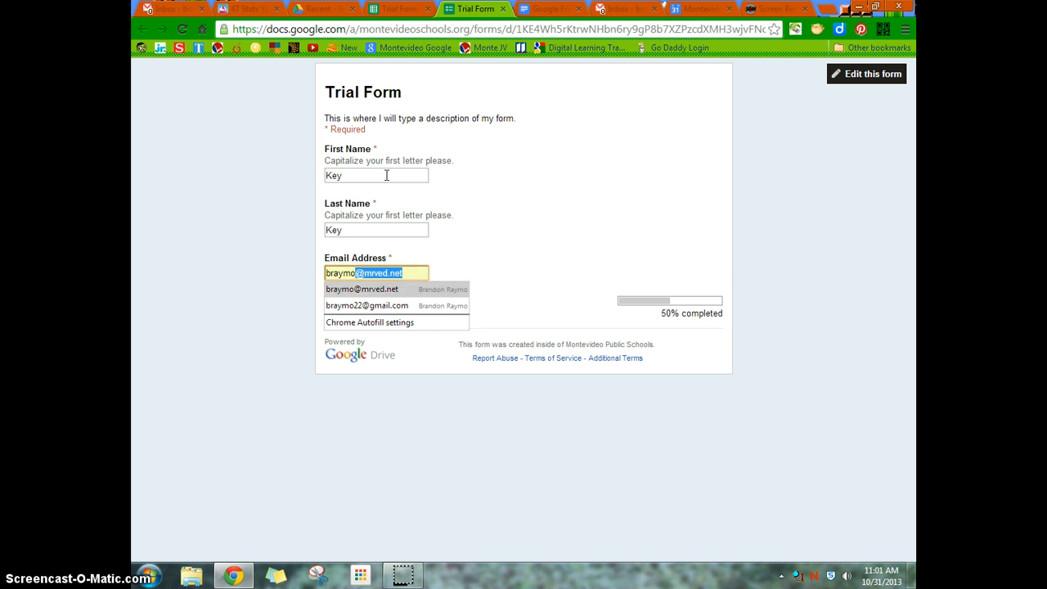
{"action": "key", "text": "Return"}
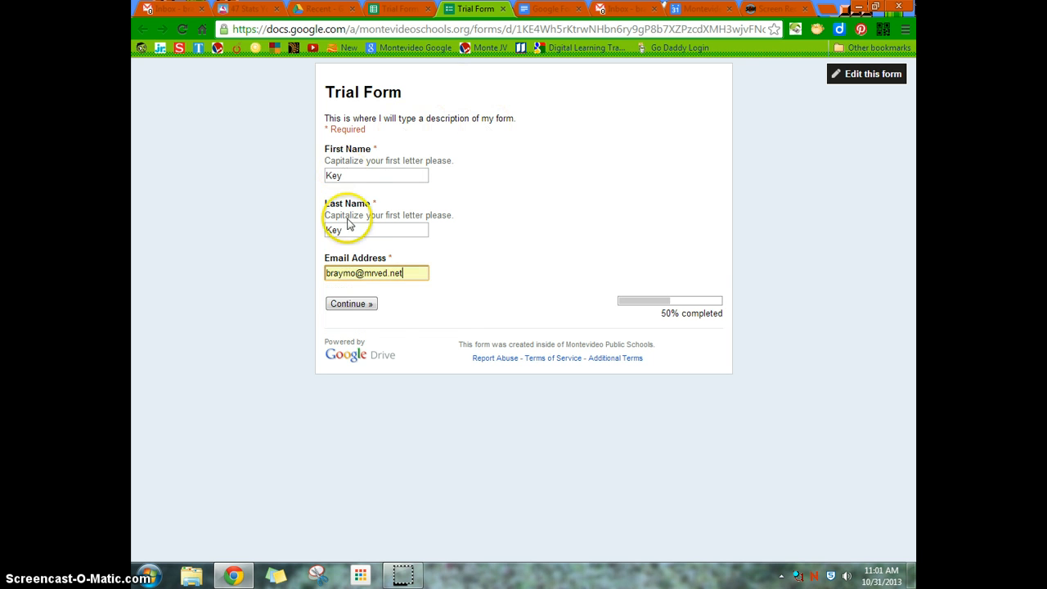
{"action": "left_click", "coordinate": [361, 305]}
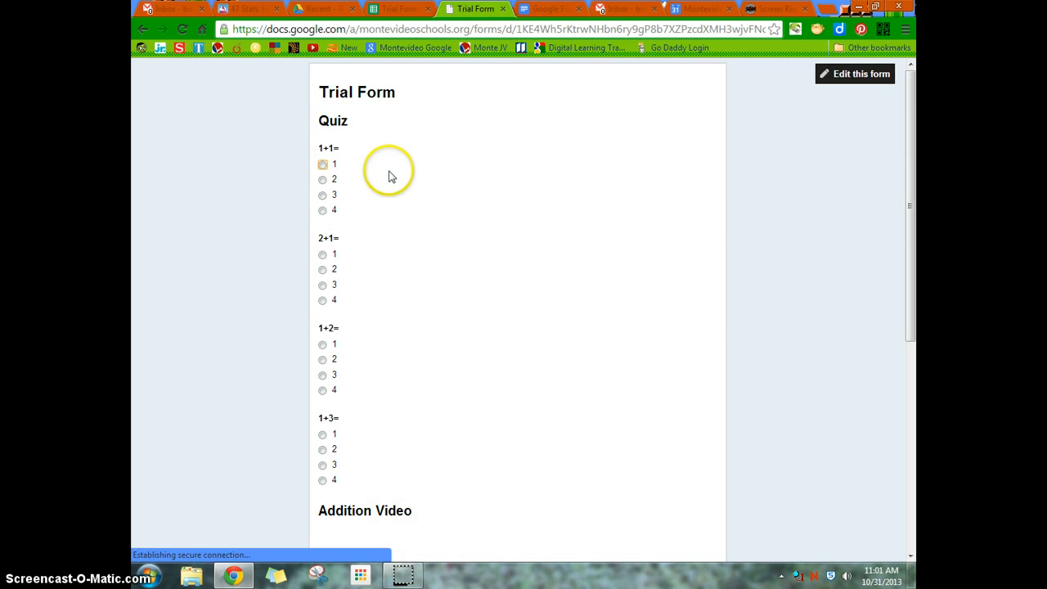
- Answer the quiz with 1+1=2, 2+1=3, 1+2=3 and 1+3=4, choose Good for today's feeling, and submit the response
{"action": "left_click", "coordinate": [322, 180]}
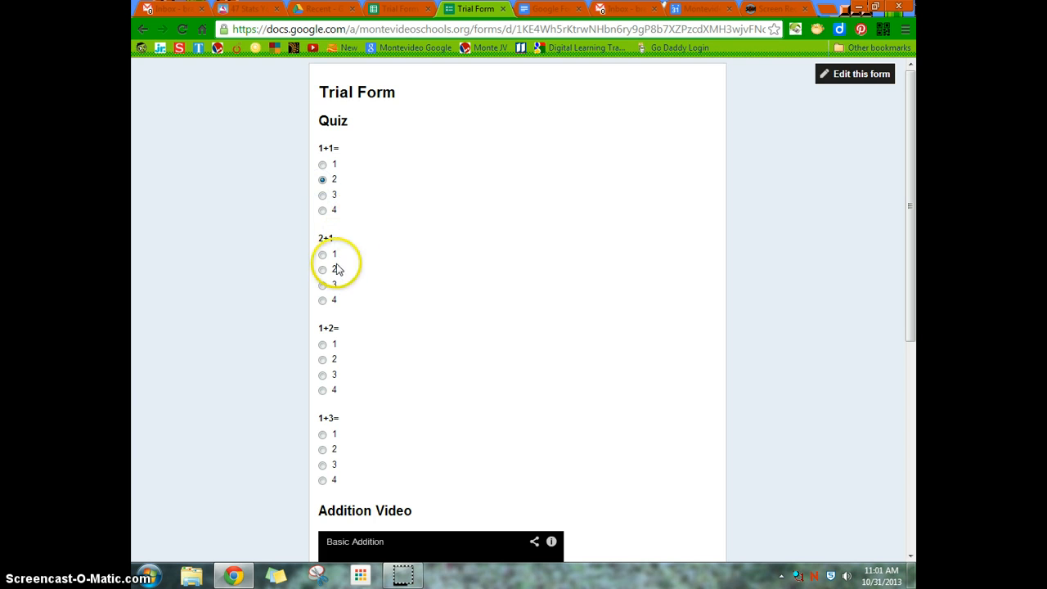
{"action": "left_click", "coordinate": [322, 284]}
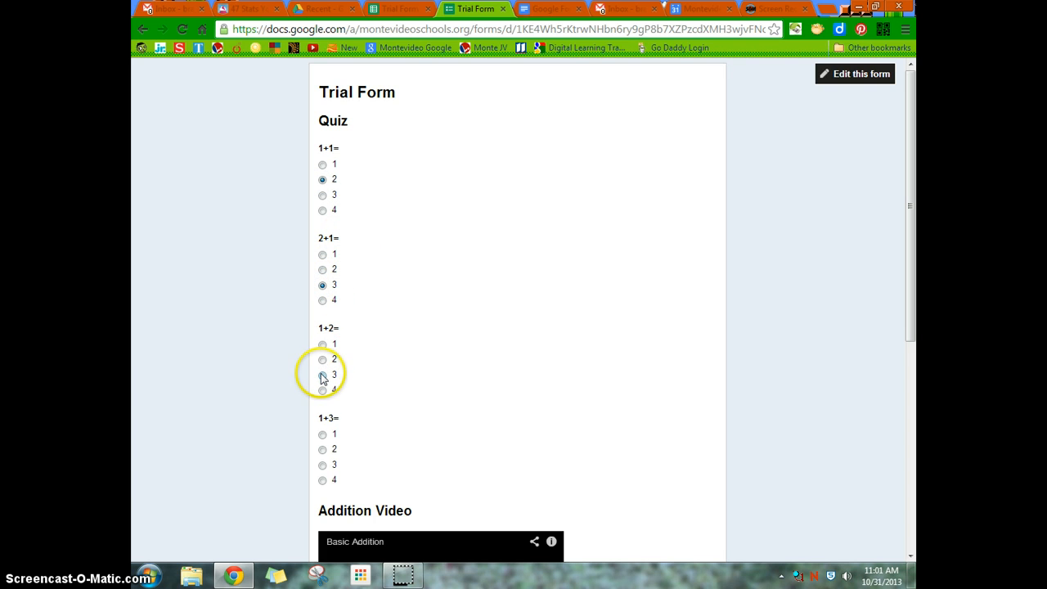
{"action": "left_click", "coordinate": [322, 374]}
{"action": "left_click", "coordinate": [324, 480]}
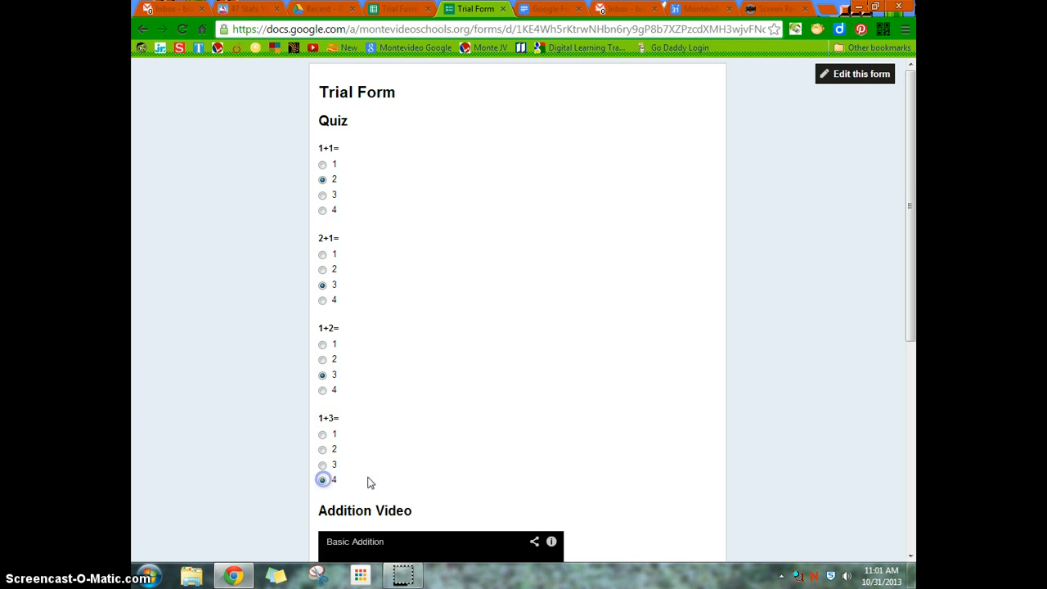
{"action": "left_click_drag", "start_coordinate": [910, 300], "coordinate": [914, 482]}
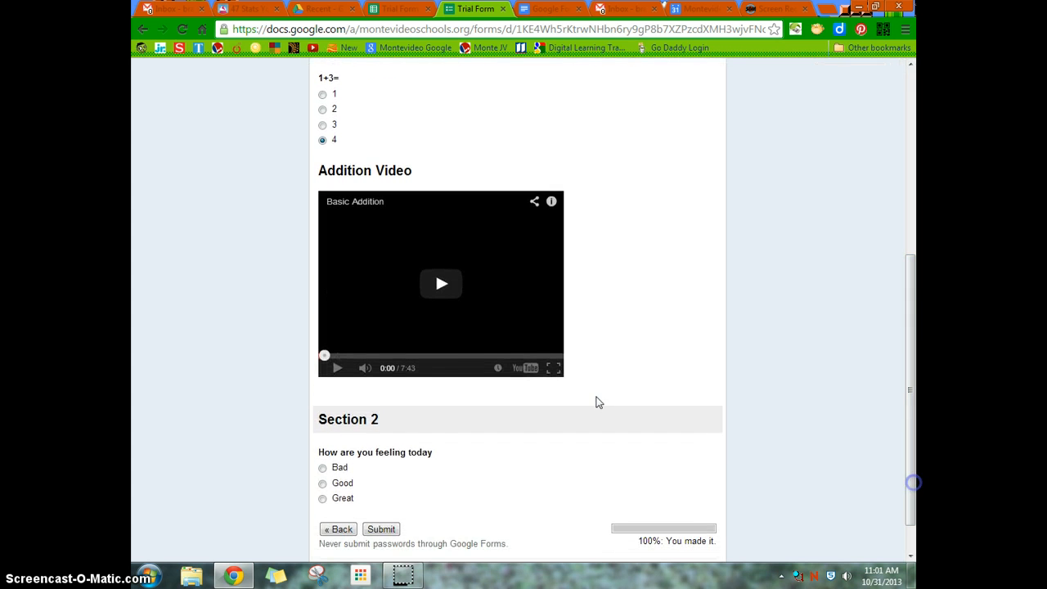
{"action": "left_click", "coordinate": [323, 483]}
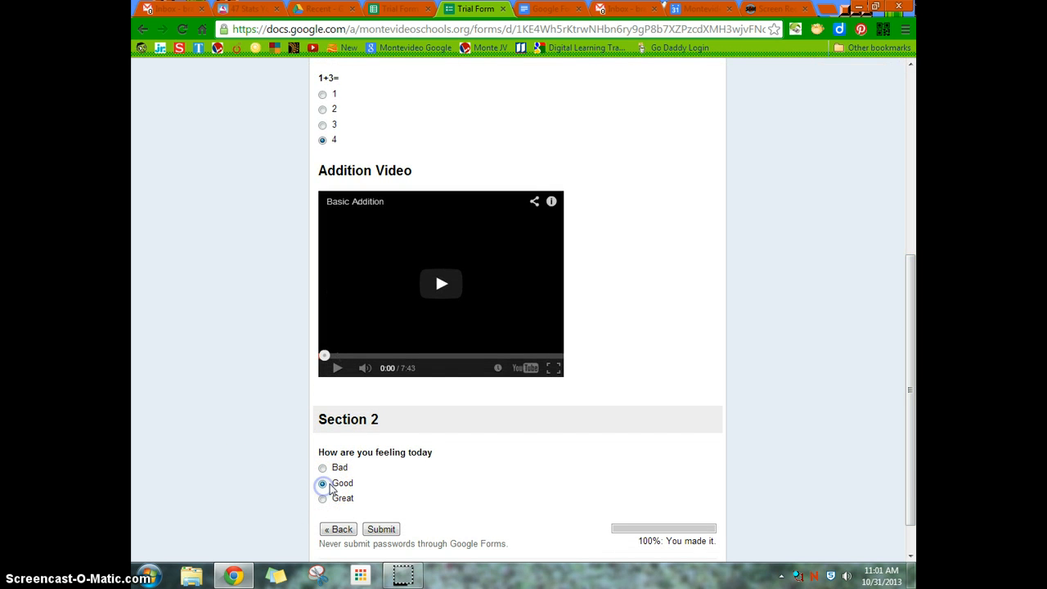
{"action": "left_click", "coordinate": [382, 530]}
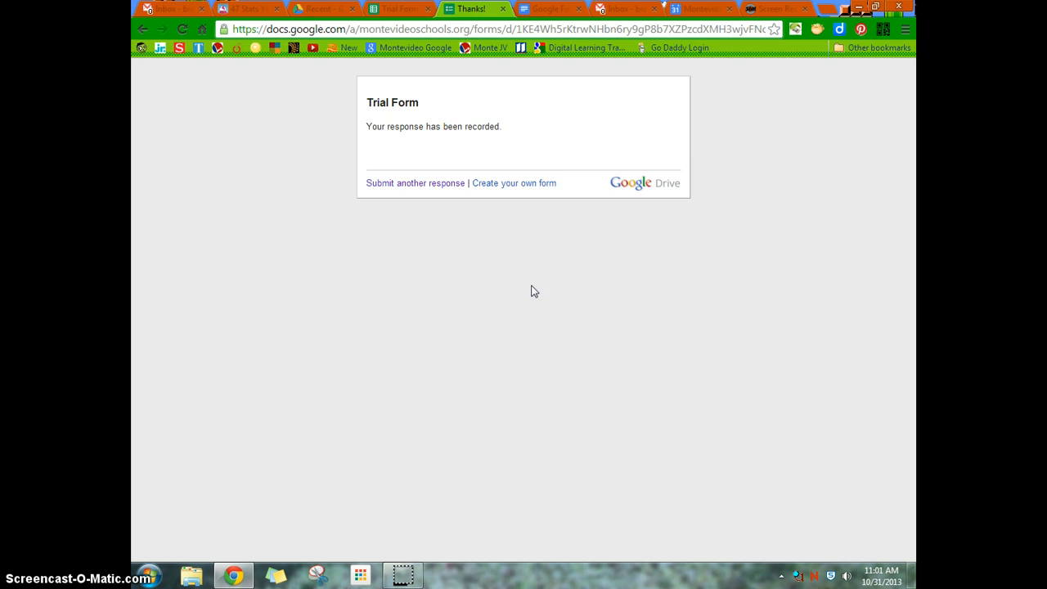
- Run Flubaroo's Grade Assignment from the responses spreadsheet and authorize the script with the school Google account
{"action": "left_click", "coordinate": [398, 8]}
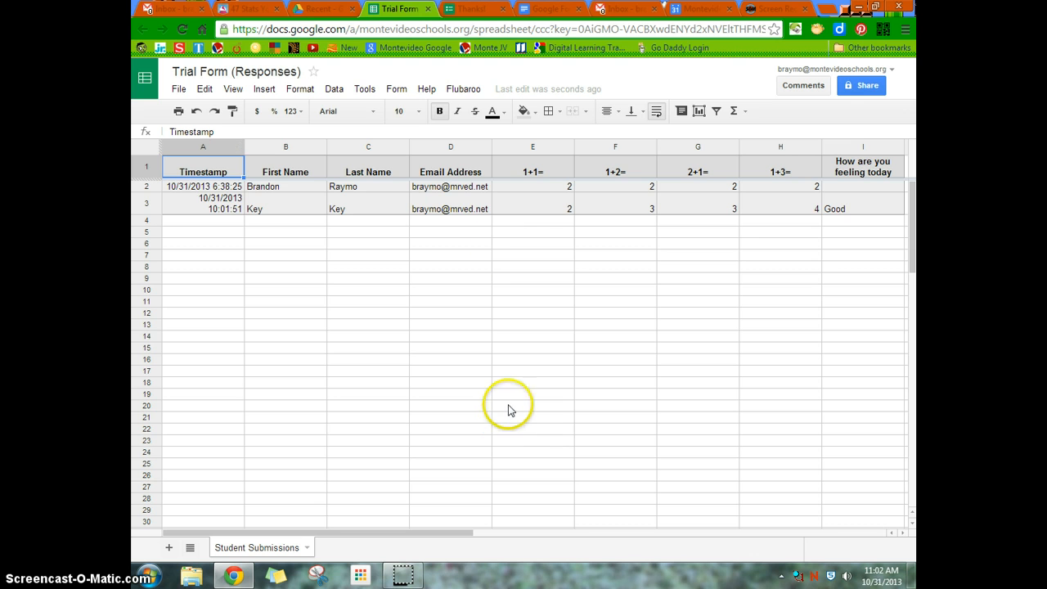
{"action": "left_click", "coordinate": [464, 90]}
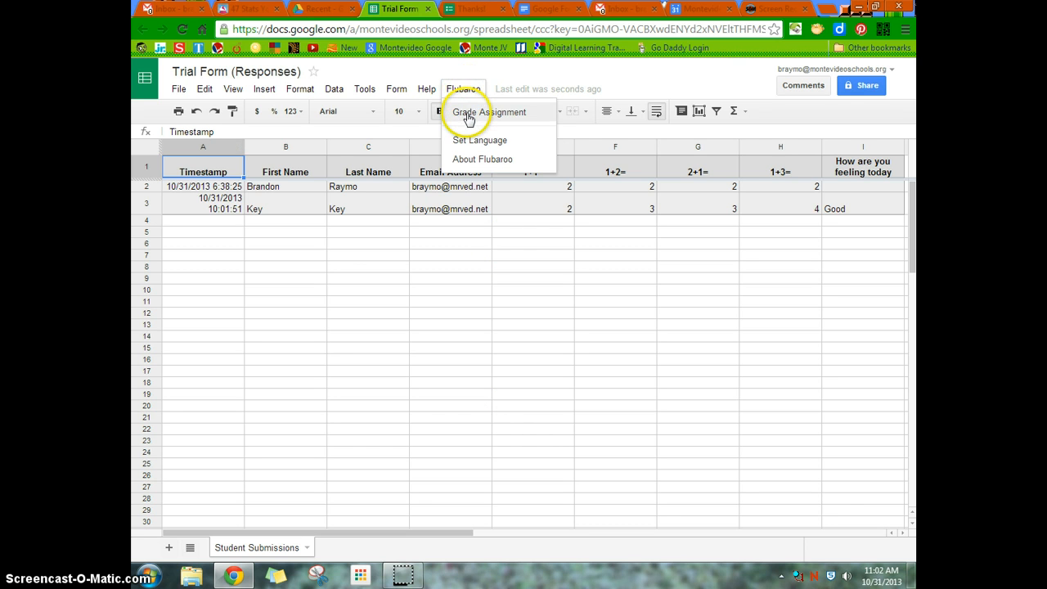
{"action": "left_click", "coordinate": [468, 119]}
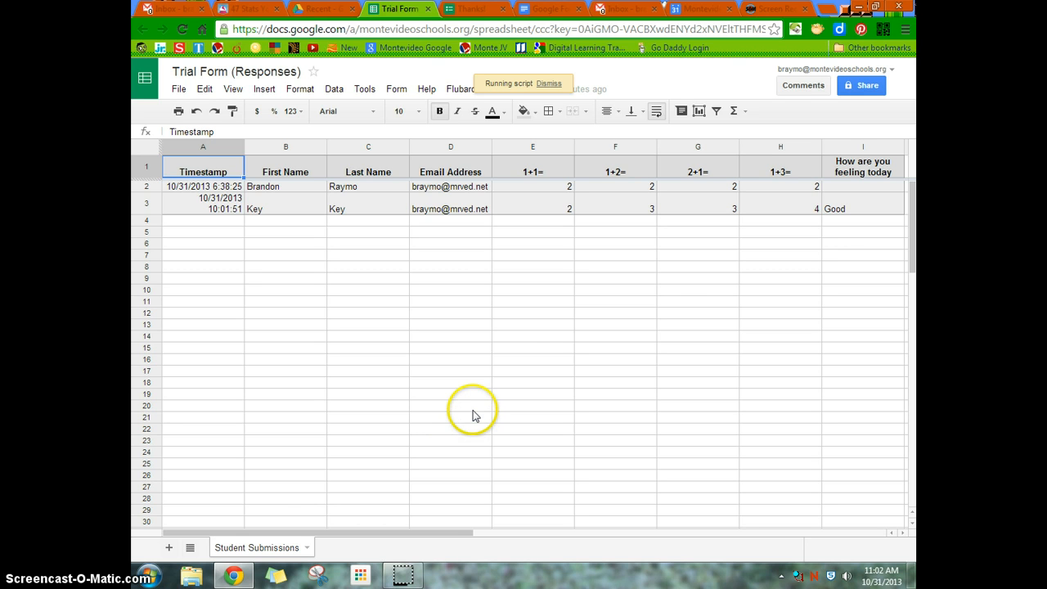
{"action": "left_click", "coordinate": [524, 308]}
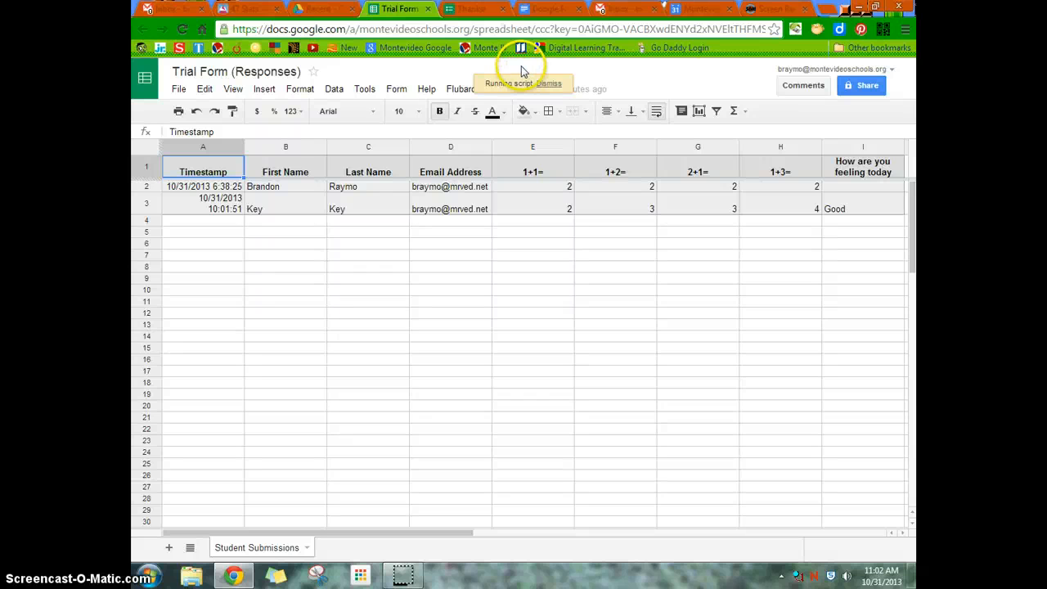
{"action": "mouse_move", "coordinate": [413, 577]}
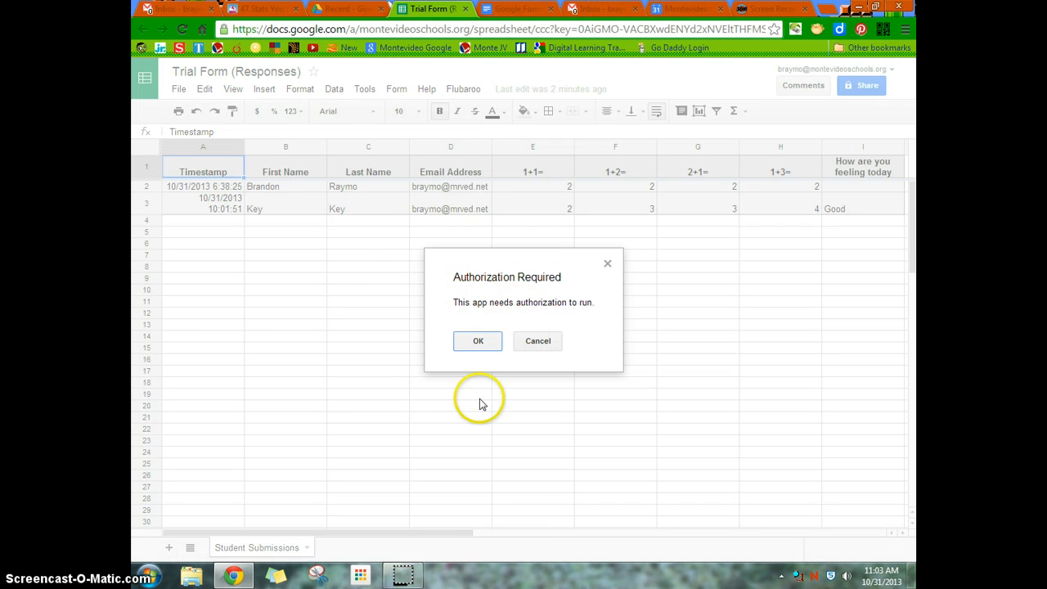
{"action": "left_click", "coordinate": [475, 341]}
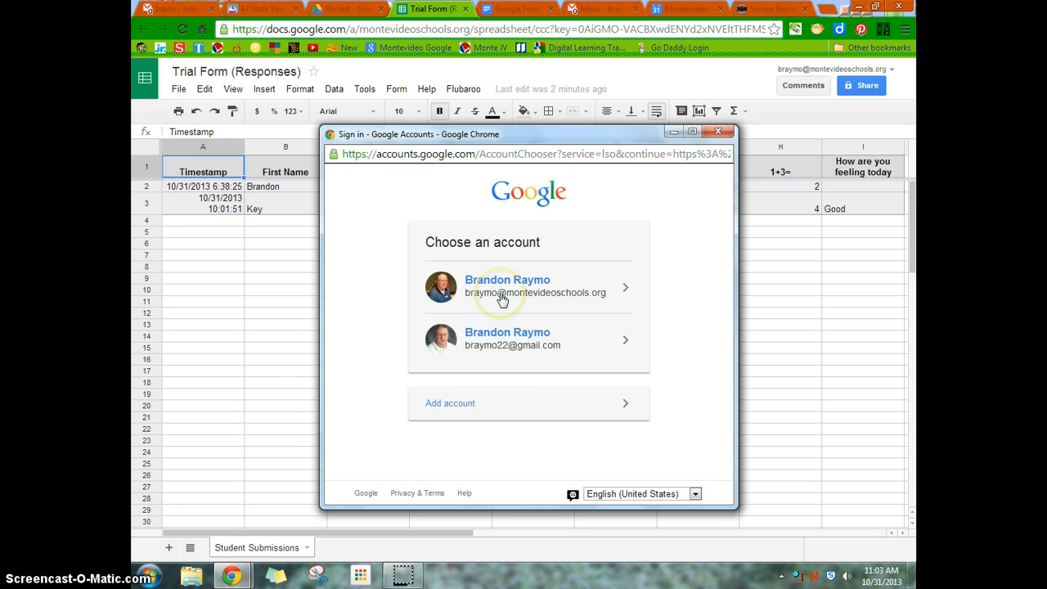
{"action": "left_click", "coordinate": [506, 297]}
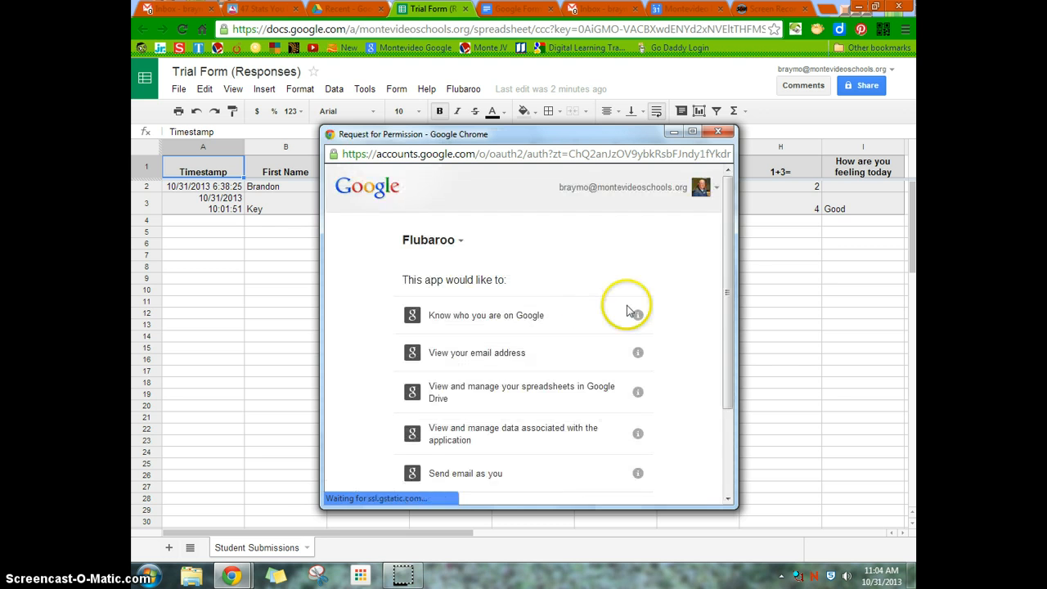
{"action": "left_click_drag", "start_coordinate": [727, 276], "coordinate": [728, 366]}
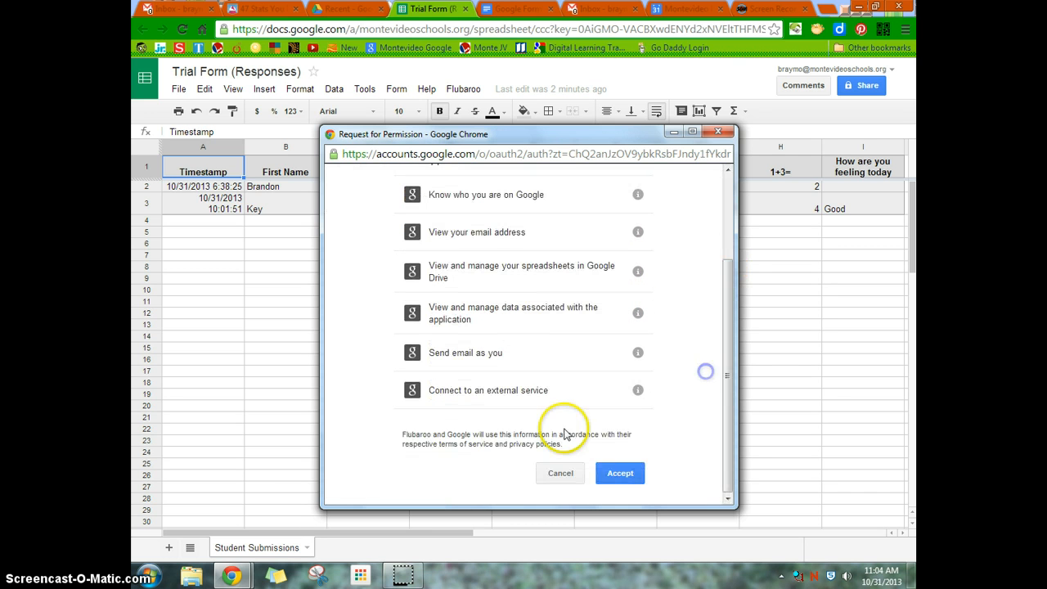
{"action": "left_click", "coordinate": [619, 473]}
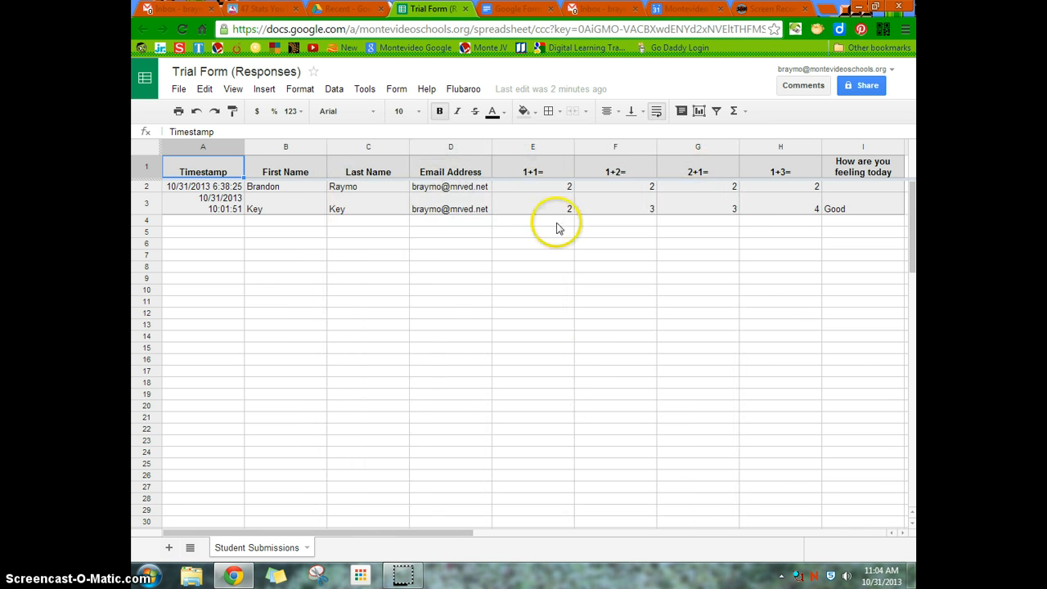
- Start Flubaroo's Grade Assignment, keep 1 Point for the four math questions, and set "How are you feeling today" to Skip Grading
{"action": "left_click", "coordinate": [463, 89]}
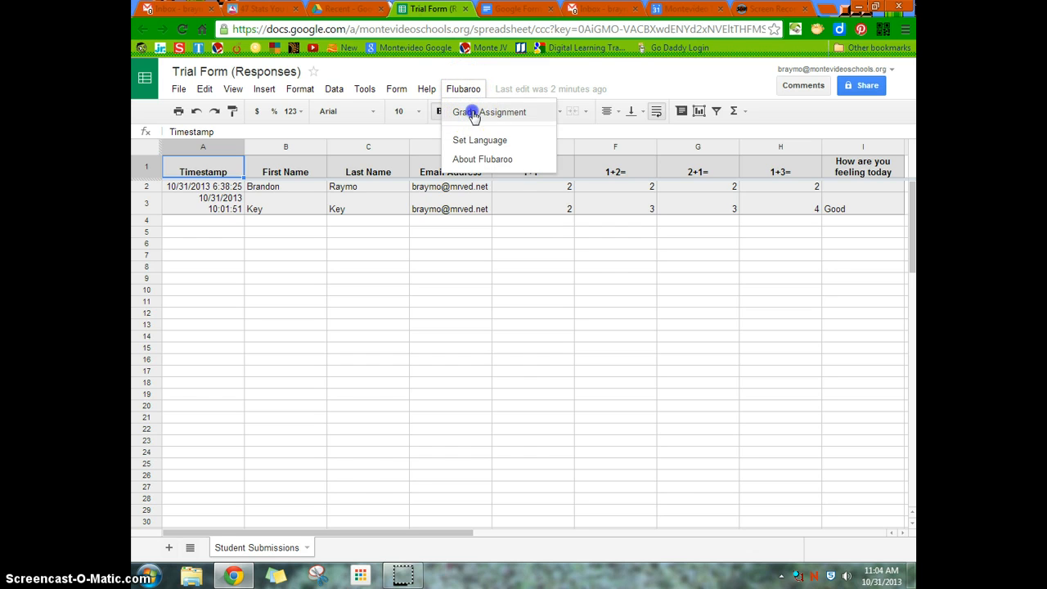
{"action": "left_click", "coordinate": [470, 112]}
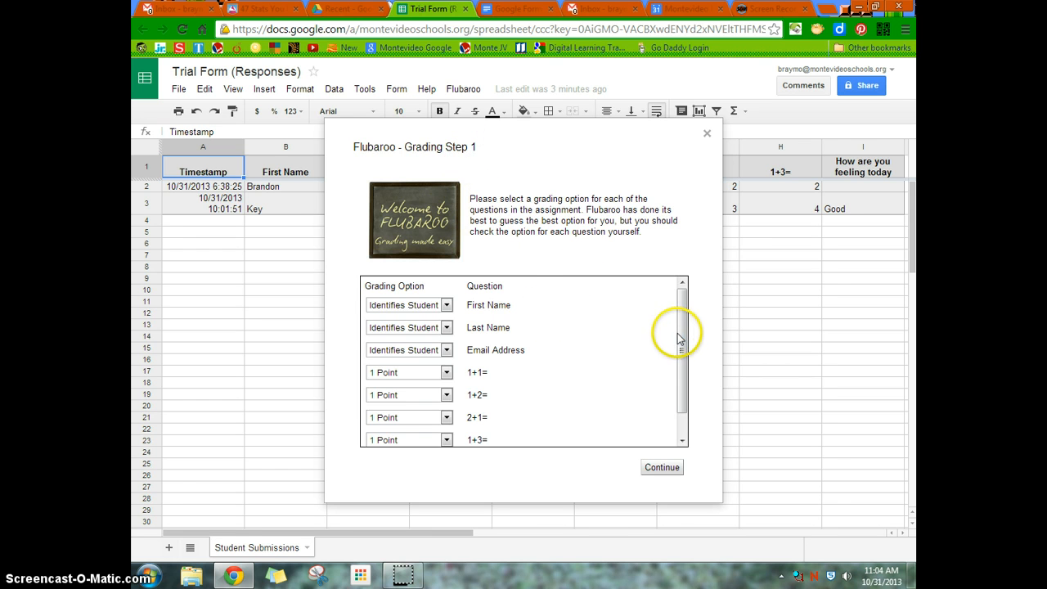
{"action": "left_click_drag", "start_coordinate": [678, 339], "coordinate": [678, 344]}
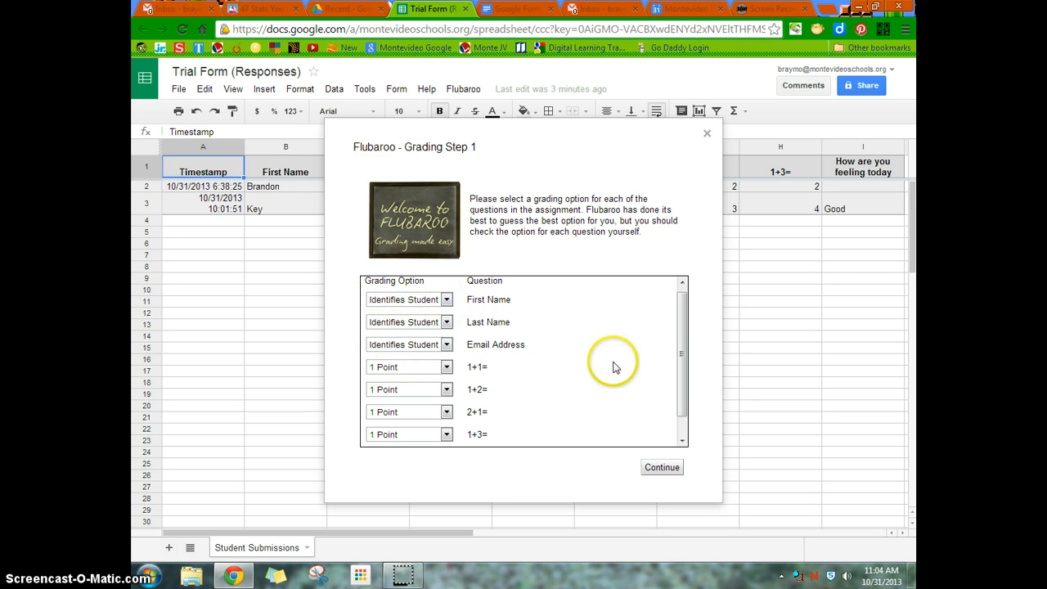
{"action": "left_click_drag", "start_coordinate": [678, 353], "coordinate": [665, 395]}
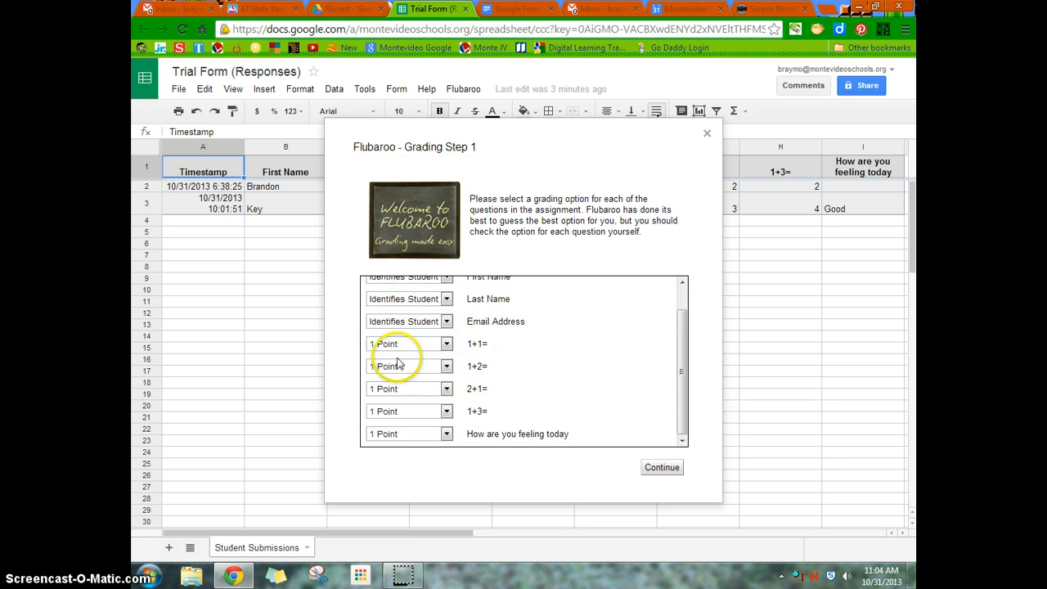
{"action": "left_click", "coordinate": [447, 345]}
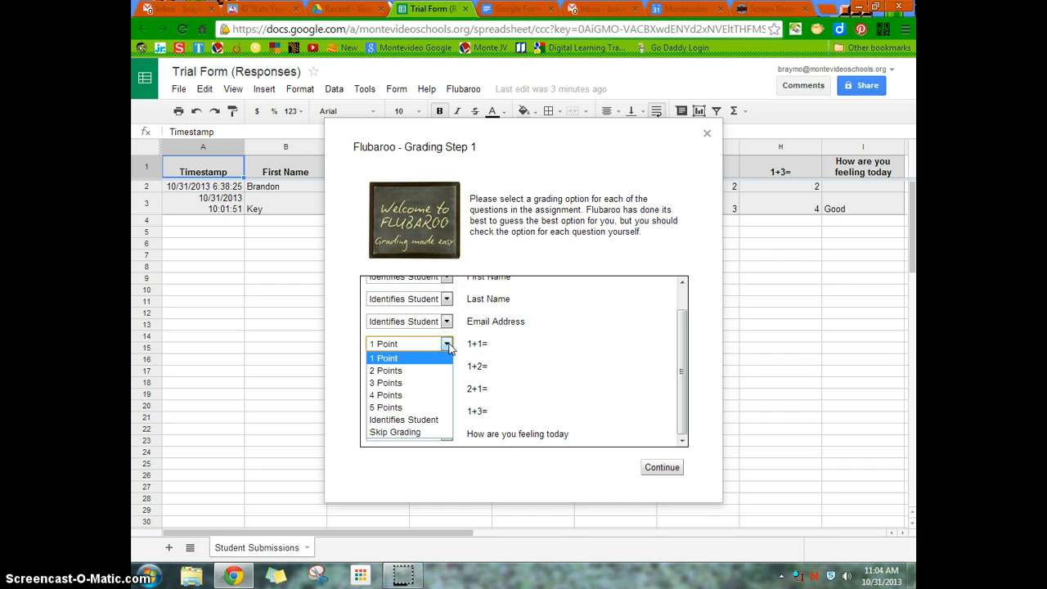
{"action": "left_click", "coordinate": [448, 347]}
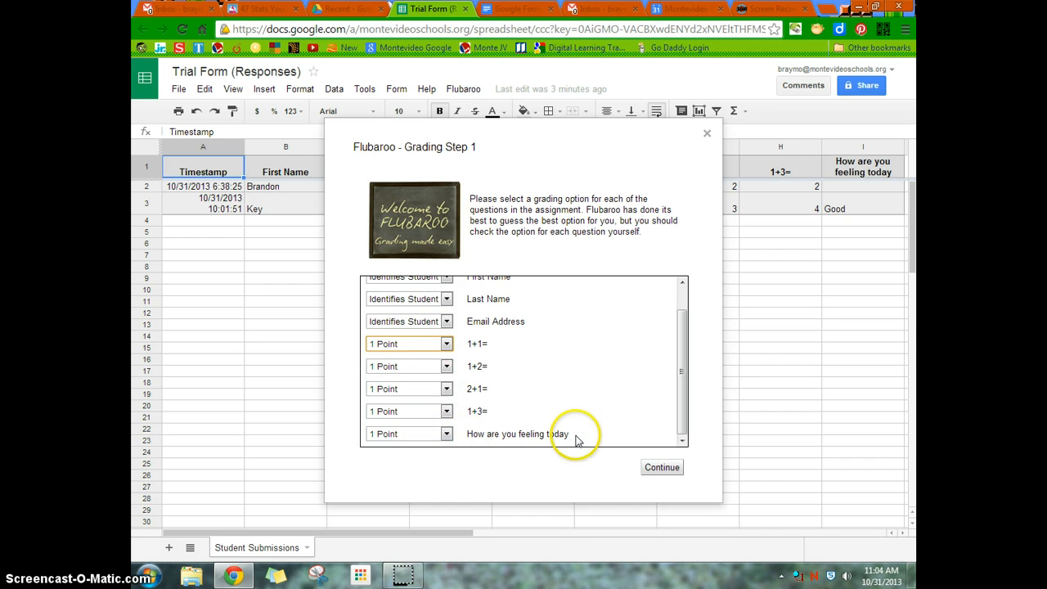
{"action": "left_click", "coordinate": [447, 437]}
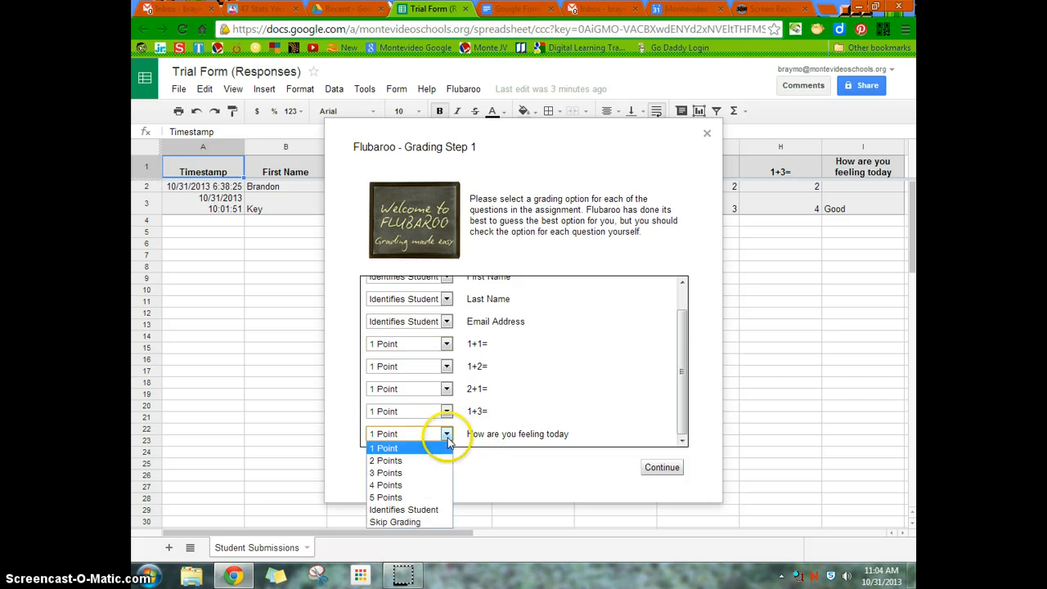
{"action": "left_click", "coordinate": [415, 522]}
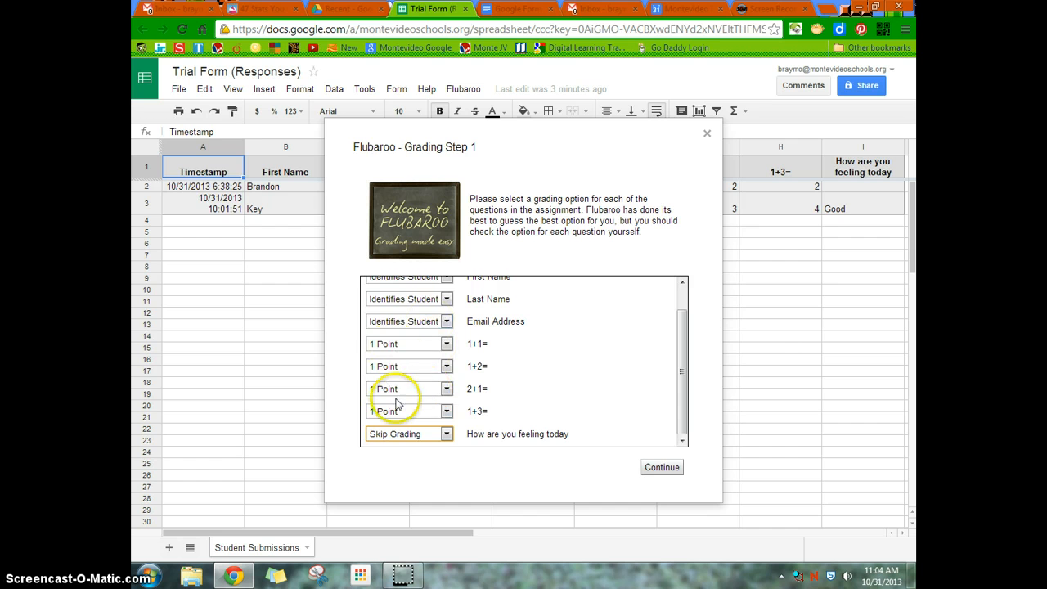
{"action": "left_click", "coordinate": [668, 469]}
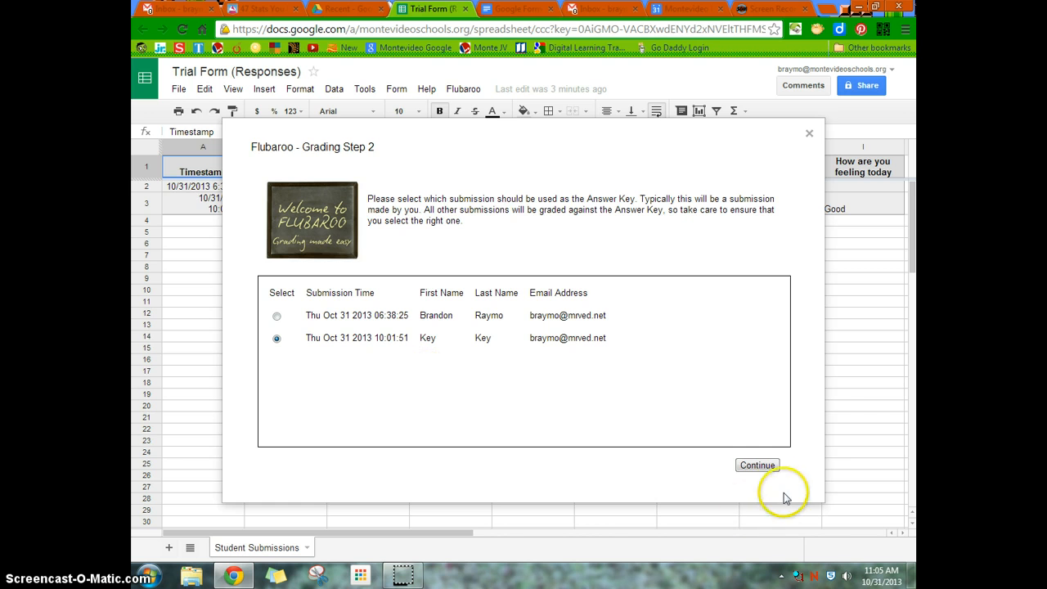
- Grade the submissions against the Key submission and review the per-question scores on the Grades sheet
{"action": "left_click", "coordinate": [761, 471]}
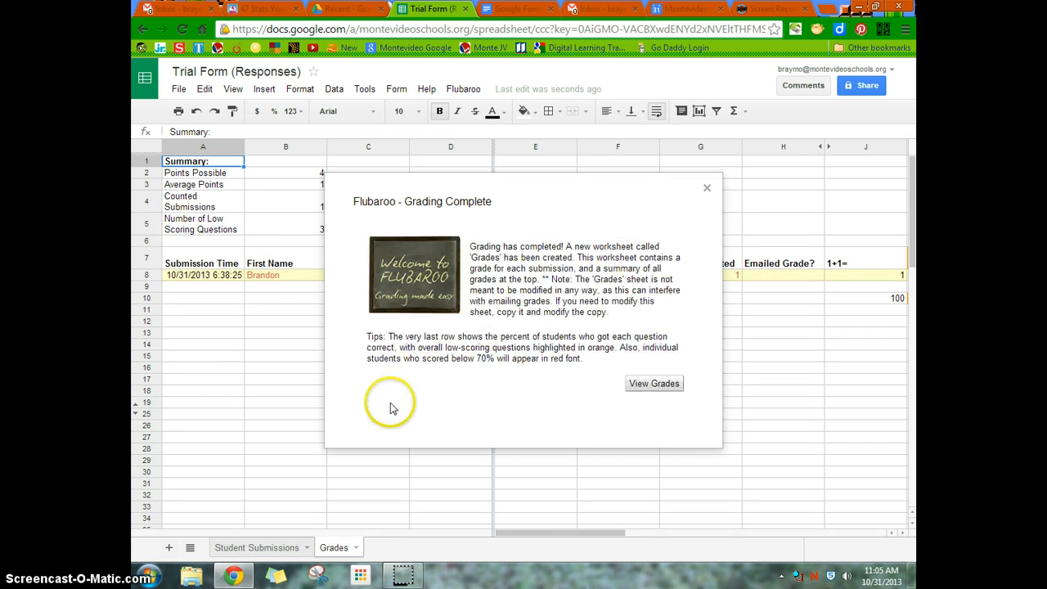
{"action": "left_click", "coordinate": [654, 385]}
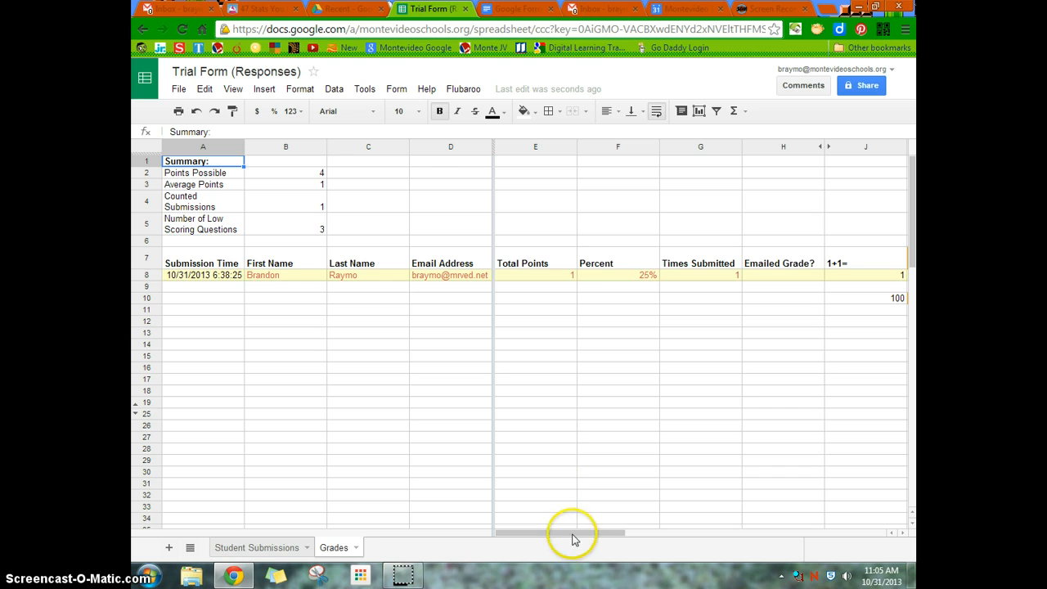
{"action": "left_click_drag", "start_coordinate": [586, 536], "coordinate": [662, 532]}
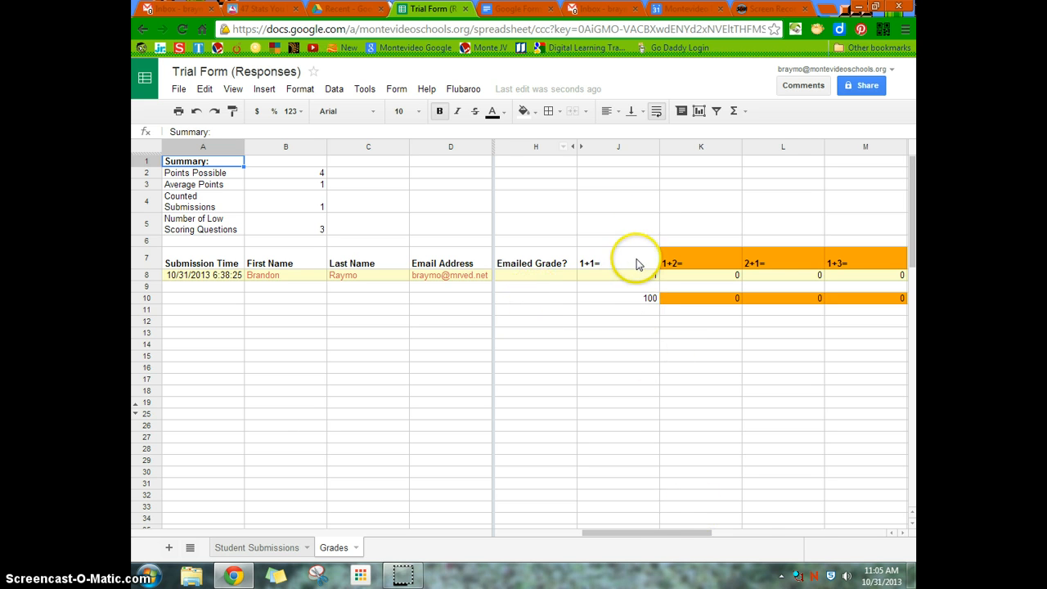
{"action": "left_click_drag", "start_coordinate": [666, 537], "coordinate": [729, 534]}
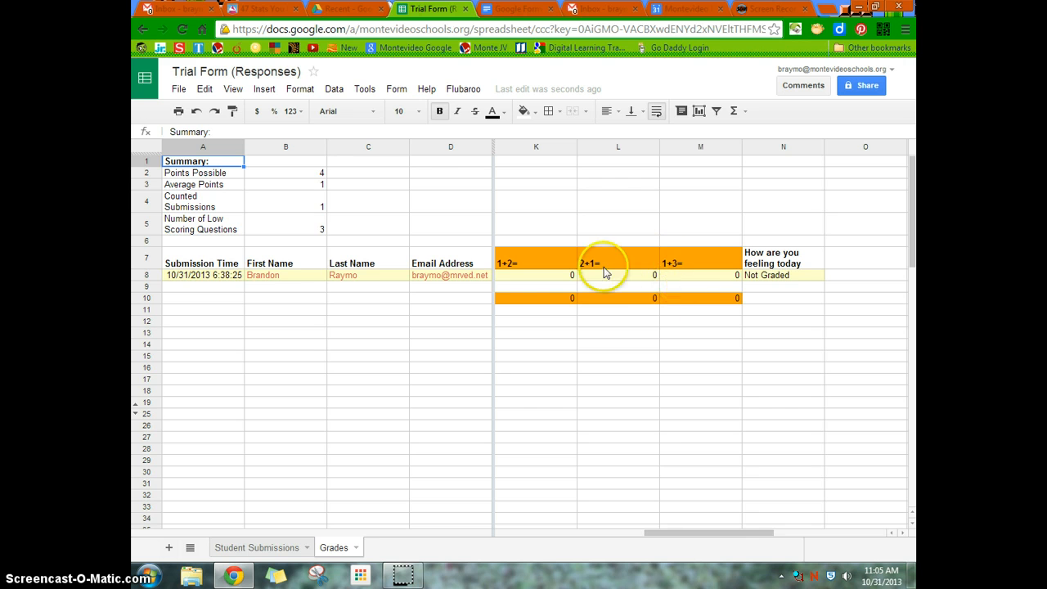
{"action": "left_click_drag", "start_coordinate": [734, 536], "coordinate": [592, 513]}
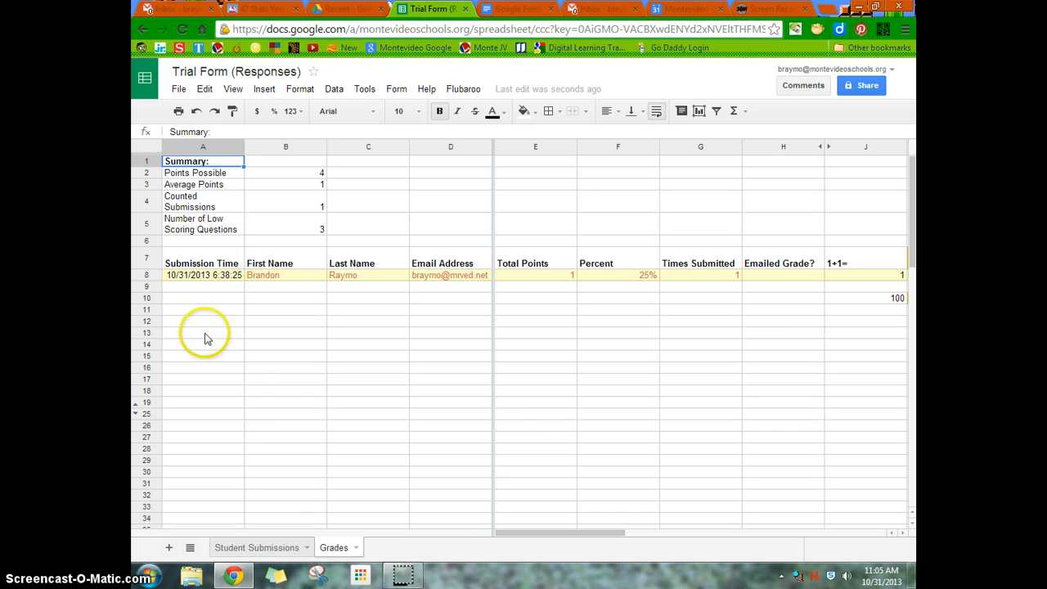
- View Flubaroo's grading report with the histogram of grades, and close it
{"action": "left_click", "coordinate": [462, 90]}
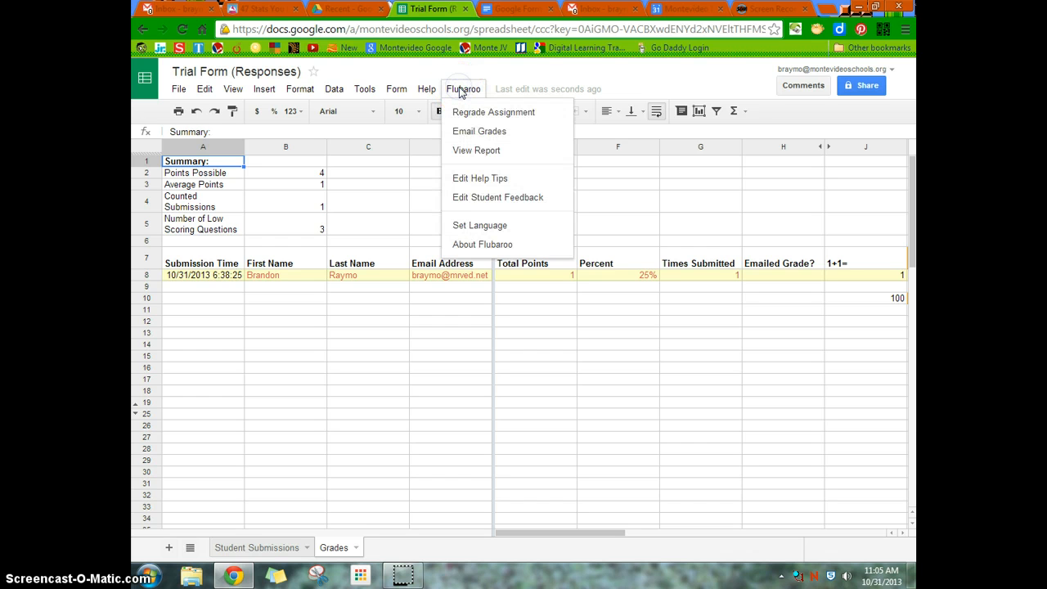
{"action": "left_click", "coordinate": [466, 154]}
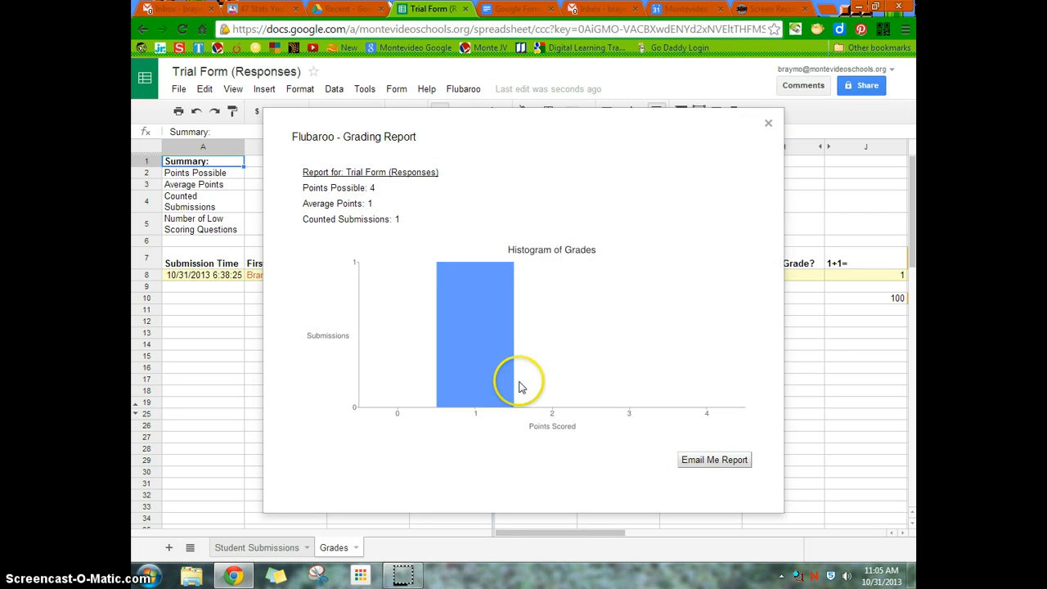
{"action": "left_click", "coordinate": [772, 125]}
- Email the grades using the Email Address question, including questions and scores but no answer key, with the message "Next quiz will be tomorrow."
{"action": "left_click", "coordinate": [470, 89]}
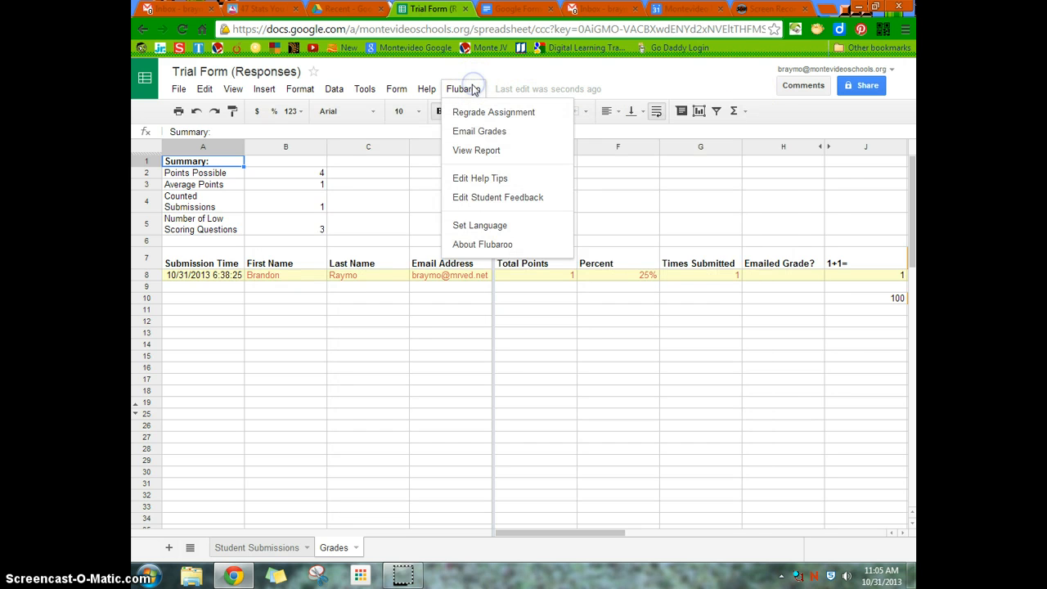
{"action": "left_click", "coordinate": [470, 134]}
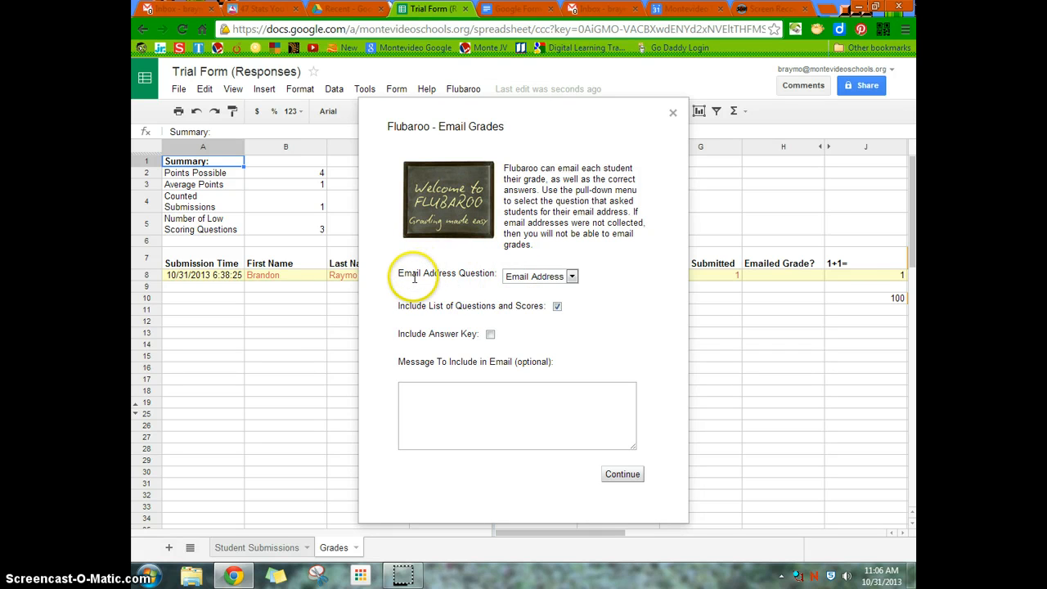
{"action": "left_click", "coordinate": [532, 278]}
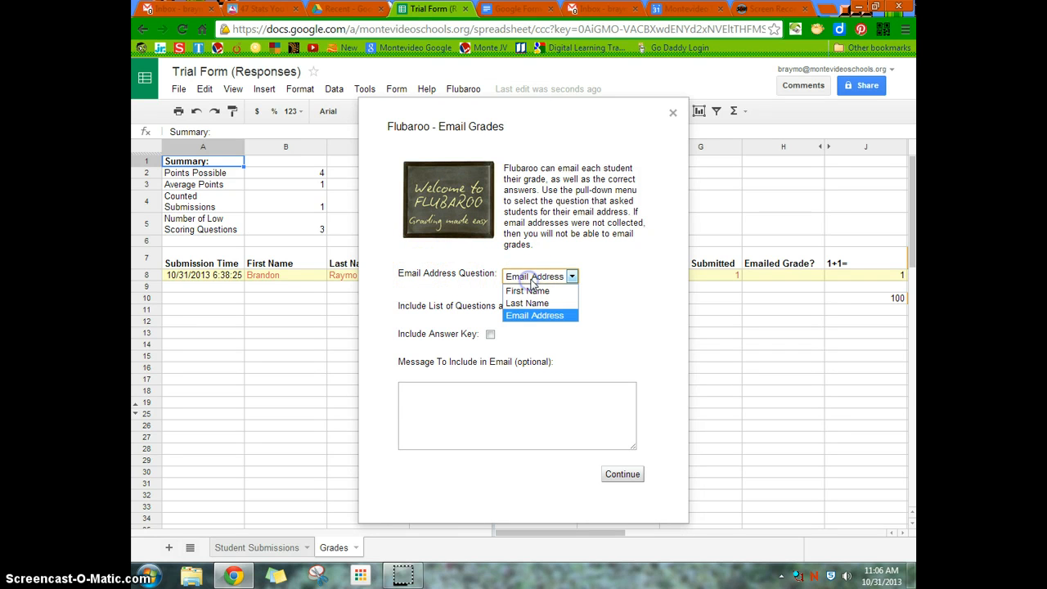
{"action": "left_click", "coordinate": [517, 316]}
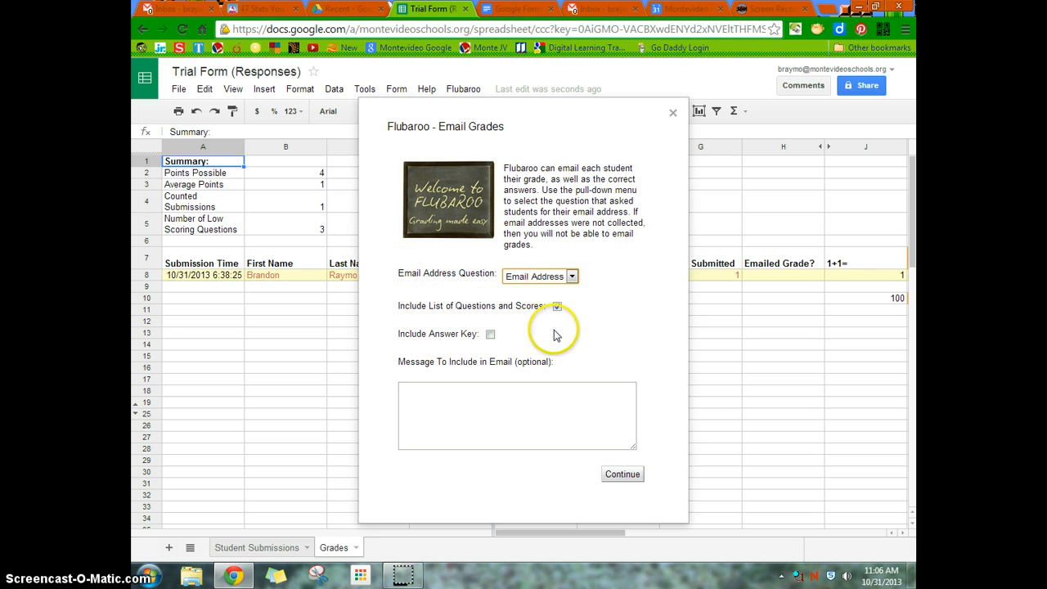
{"action": "left_click", "coordinate": [498, 413]}
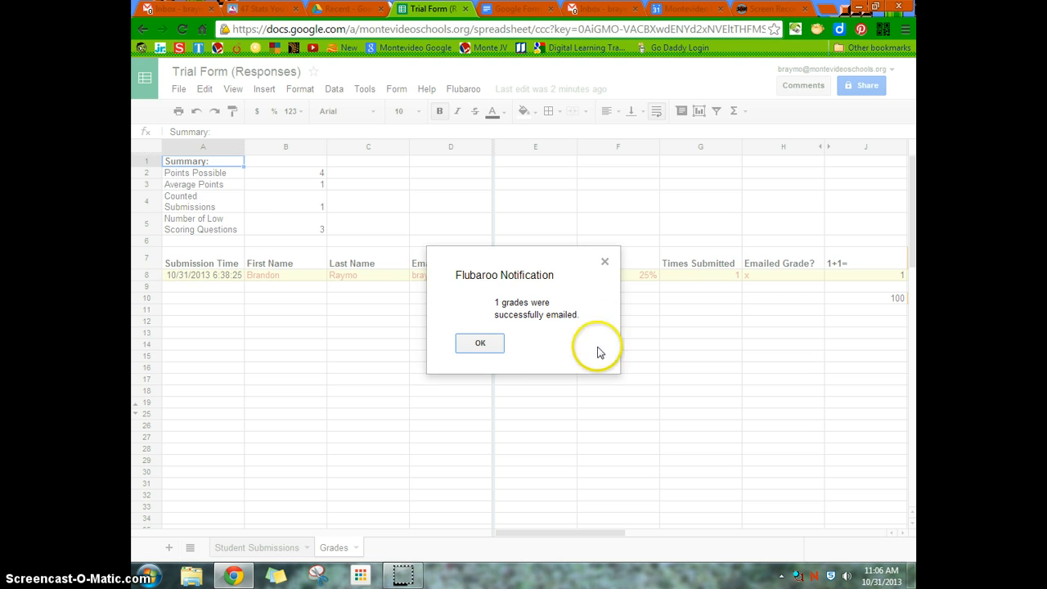
{"action": "left_click", "coordinate": [480, 343]}
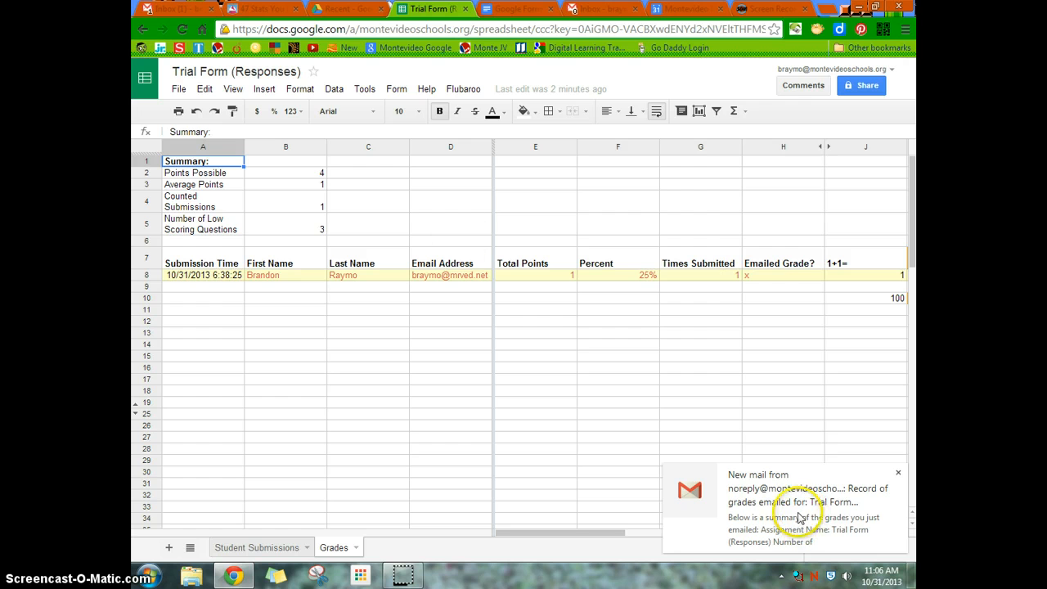
- Switch to Gmail, read the record of grades emailed for Trial Form (Responses), and return to the spreadsheet
{"action": "left_click", "coordinate": [198, 9]}
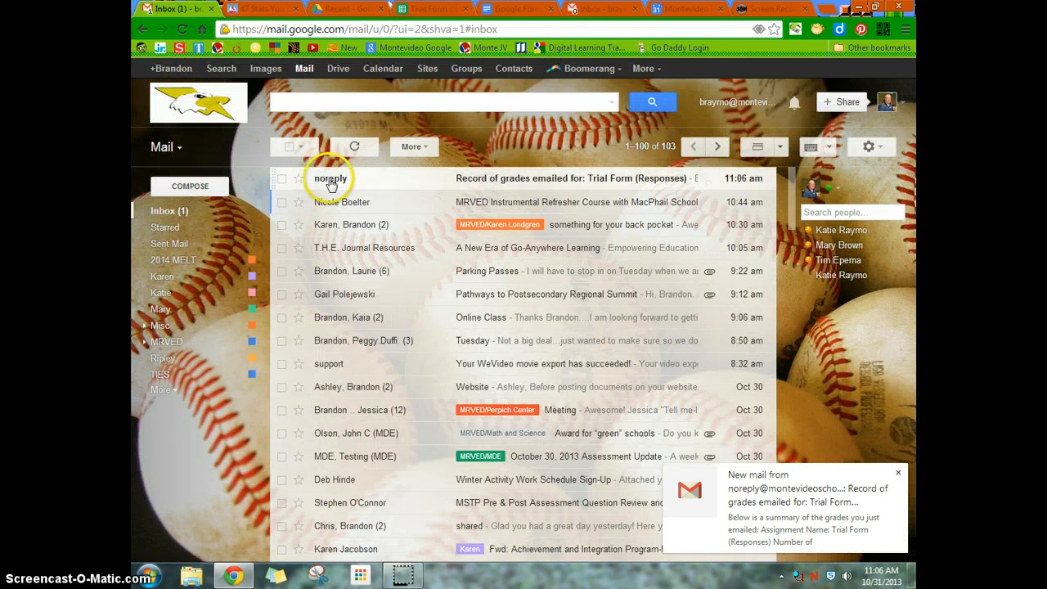
{"action": "left_click", "coordinate": [329, 181]}
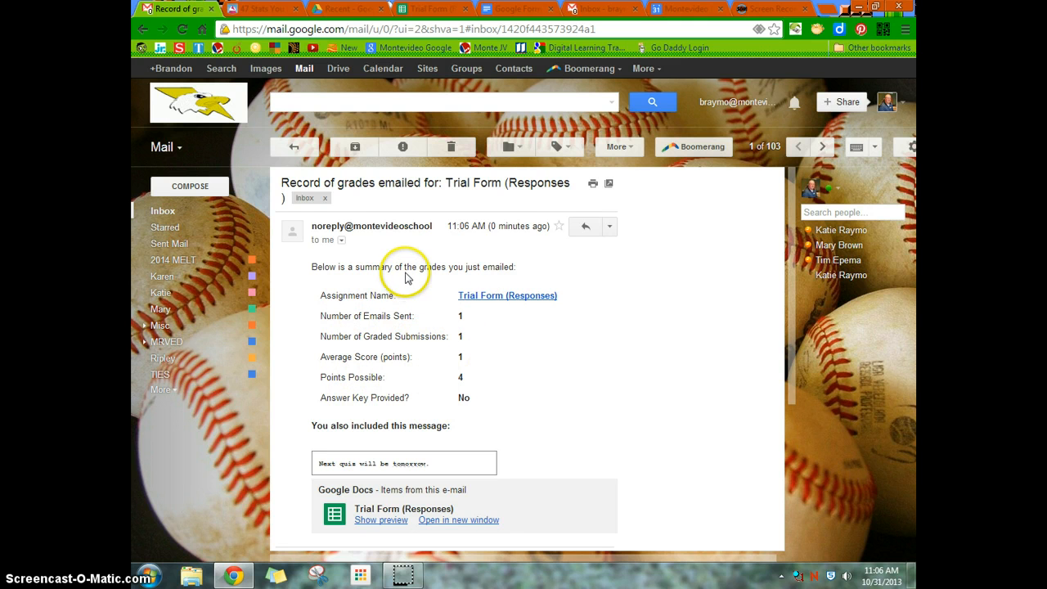
{"action": "scroll", "coordinate": [416, 316], "scroll_direction": "down", "scroll_amount": 3}
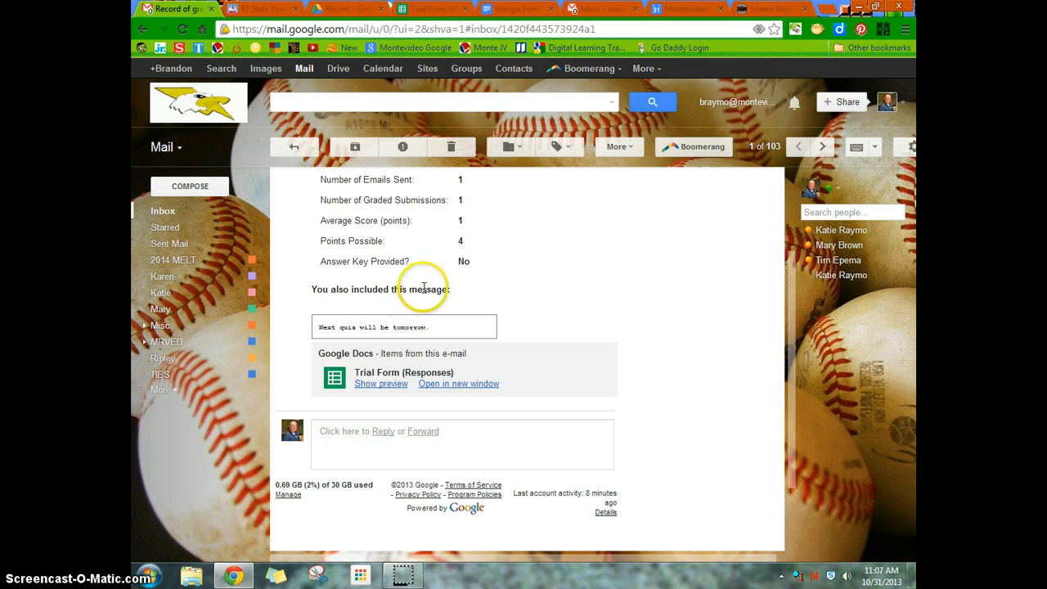
{"action": "scroll", "coordinate": [409, 270], "scroll_direction": "up", "scroll_amount": 2}
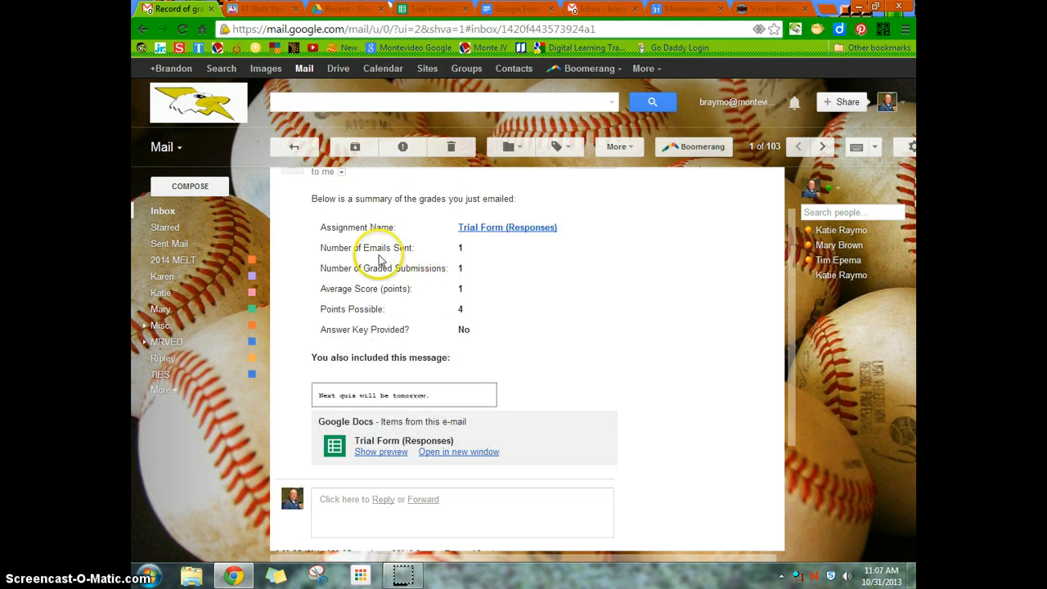
{"action": "scroll", "coordinate": [382, 259], "scroll_direction": "up", "scroll_amount": 2}
{"action": "left_click", "coordinate": [168, 210]}
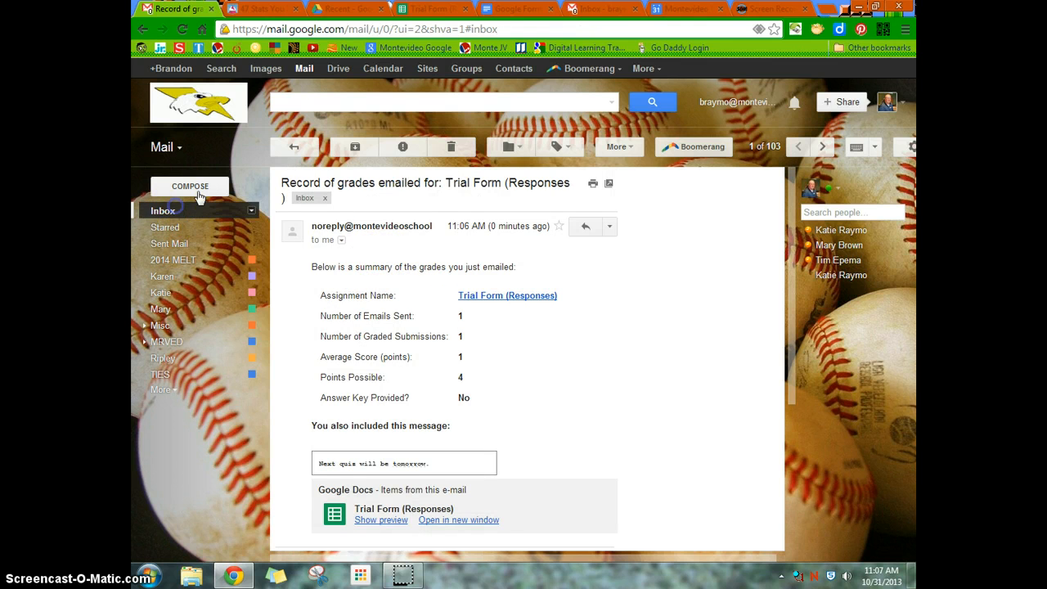
{"action": "left_click", "coordinate": [357, 148]}
{"action": "left_click", "coordinate": [270, 9]}
{"action": "left_click", "coordinate": [427, 9]}
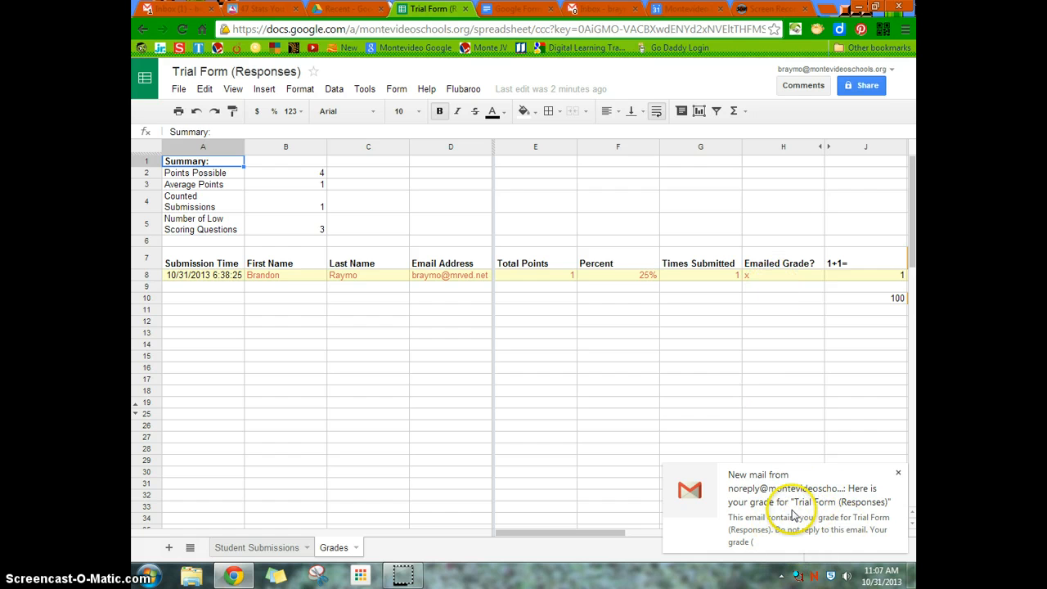
- Open the student's grade email for Trial Form (Responses) in Gmail, review the result of each question, and return to the spreadsheet
{"action": "left_click", "coordinate": [176, 8]}
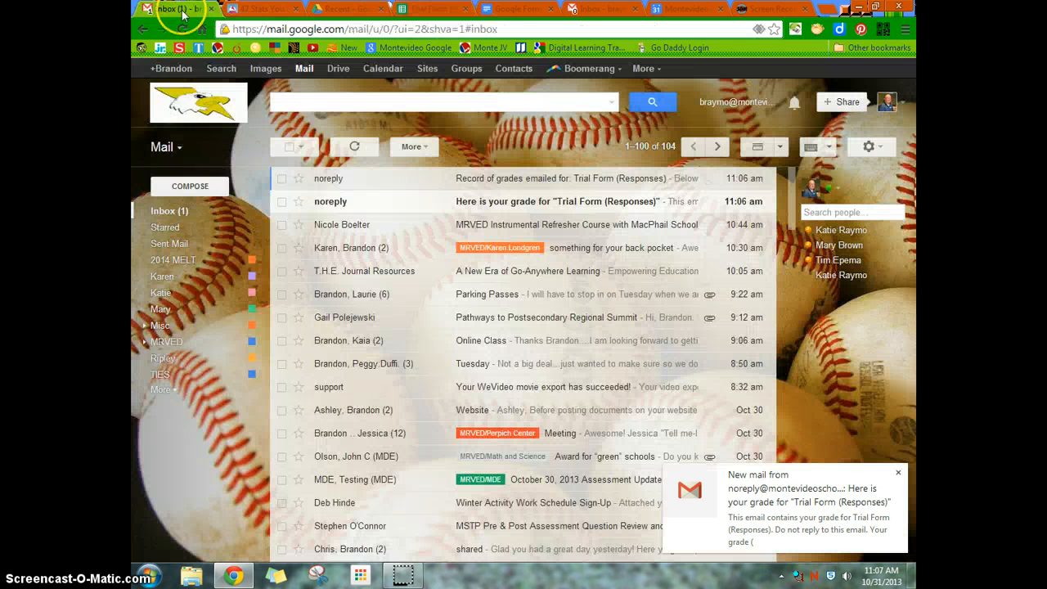
{"action": "left_click", "coordinate": [331, 201]}
{"action": "scroll", "coordinate": [614, 360], "scroll_direction": "down", "scroll_amount": 1}
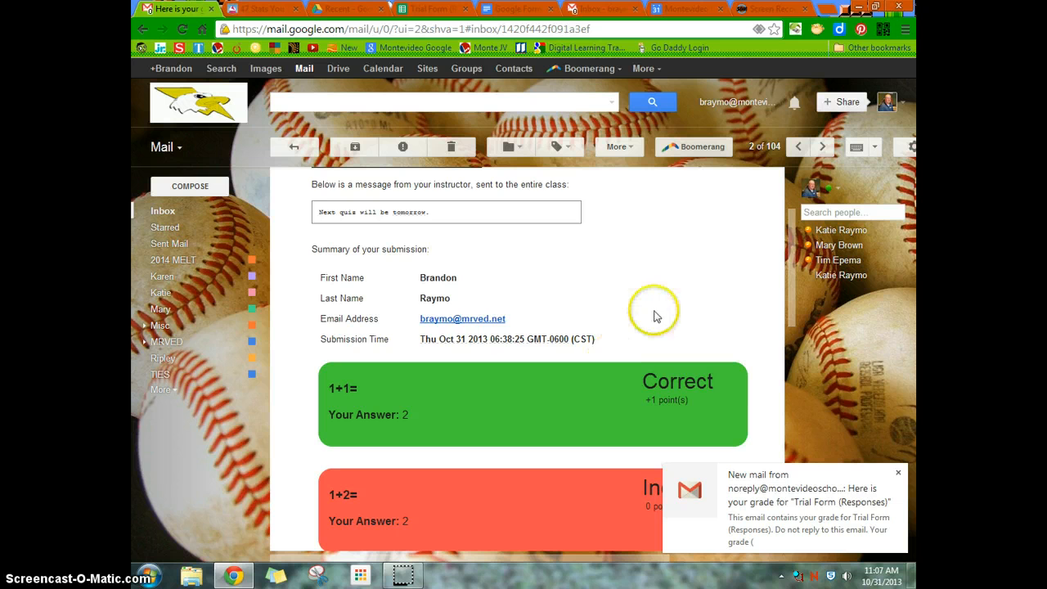
{"action": "scroll", "coordinate": [662, 300], "scroll_direction": "down", "scroll_amount": 2}
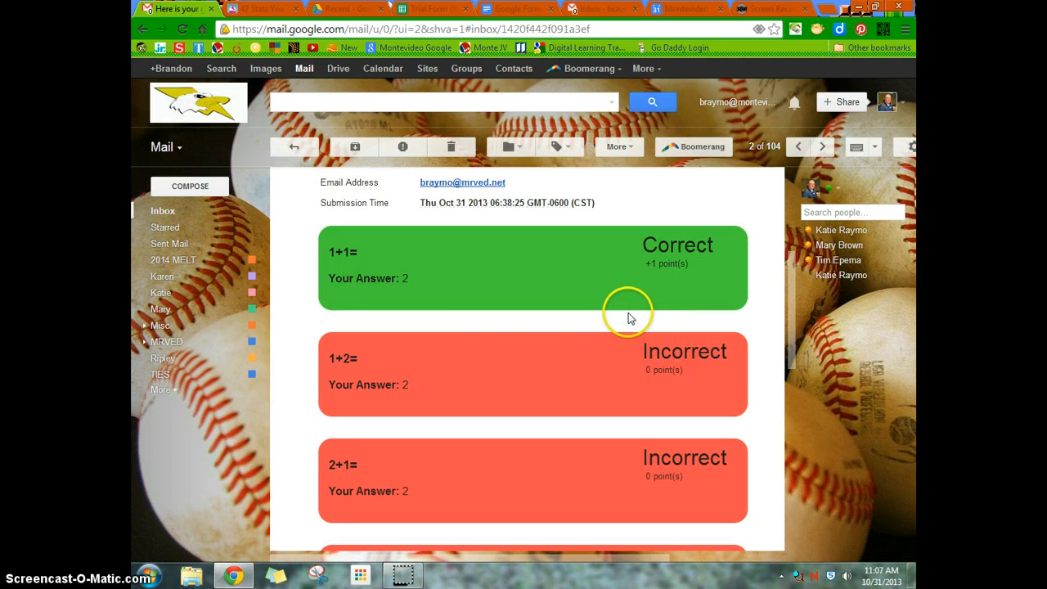
{"action": "scroll", "coordinate": [629, 318], "scroll_direction": "up", "scroll_amount": 2}
{"action": "scroll", "coordinate": [627, 316], "scroll_direction": "down", "scroll_amount": 5}
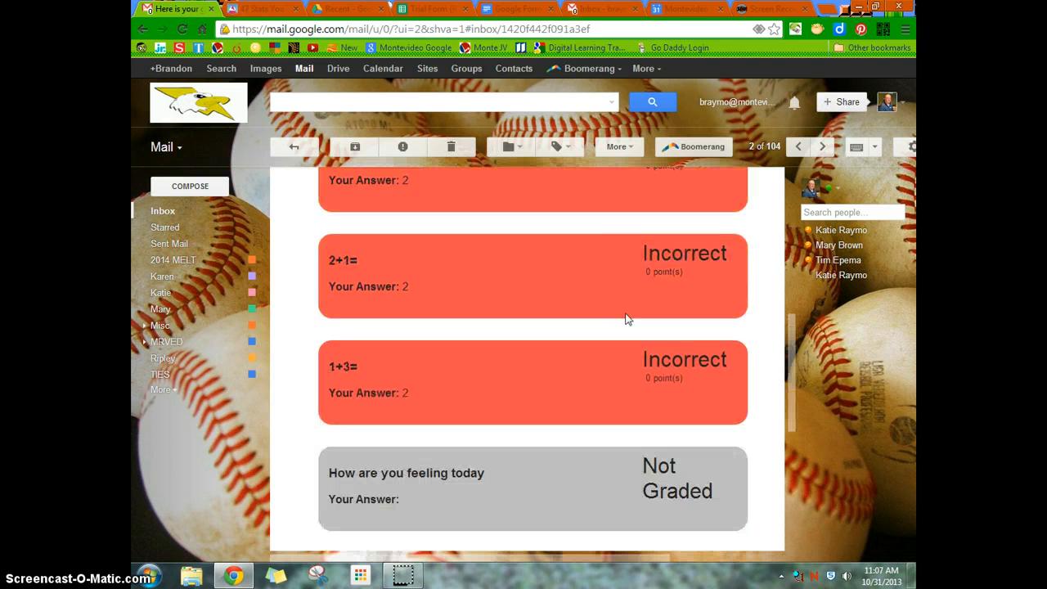
{"action": "scroll", "coordinate": [625, 319], "scroll_direction": "down", "scroll_amount": 2}
{"action": "scroll", "coordinate": [627, 319], "scroll_direction": "up", "scroll_amount": 9}
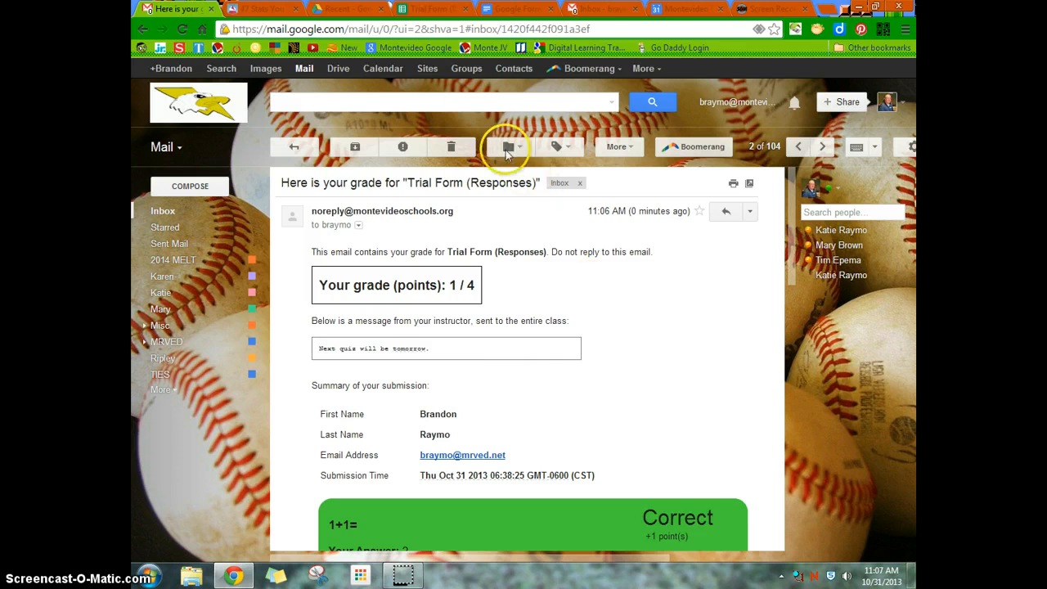
{"action": "left_click", "coordinate": [430, 9]}
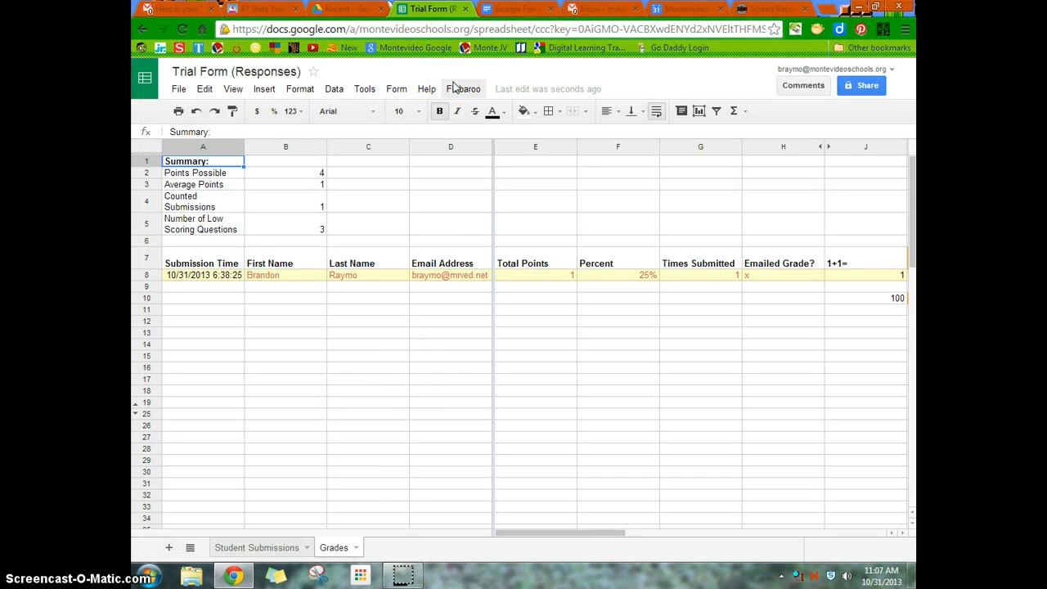
{"action": "left_click", "coordinate": [365, 90]}
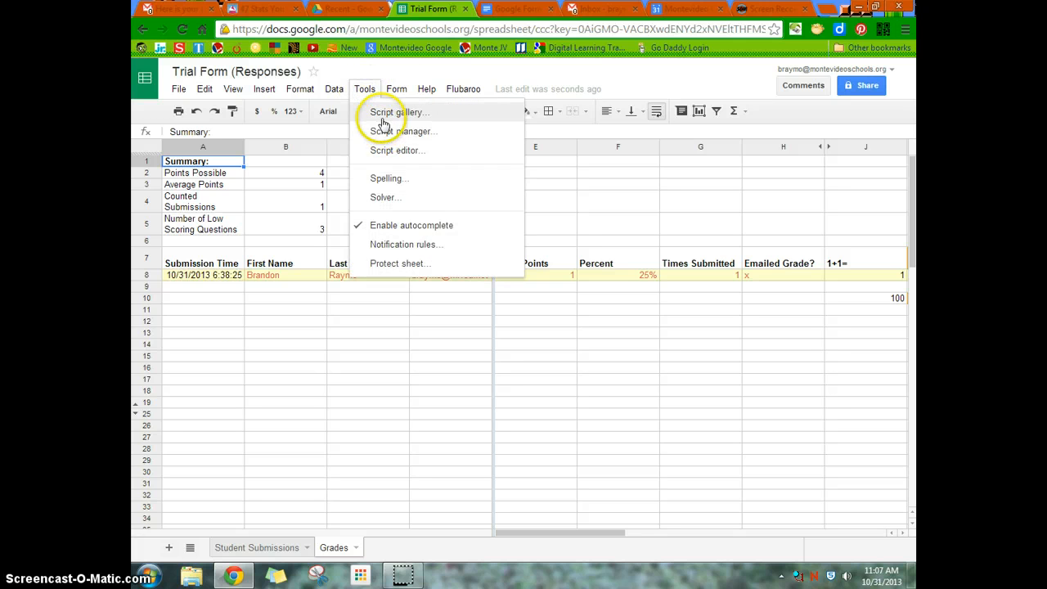
{"action": "mouse_move", "coordinate": [463, 90]}
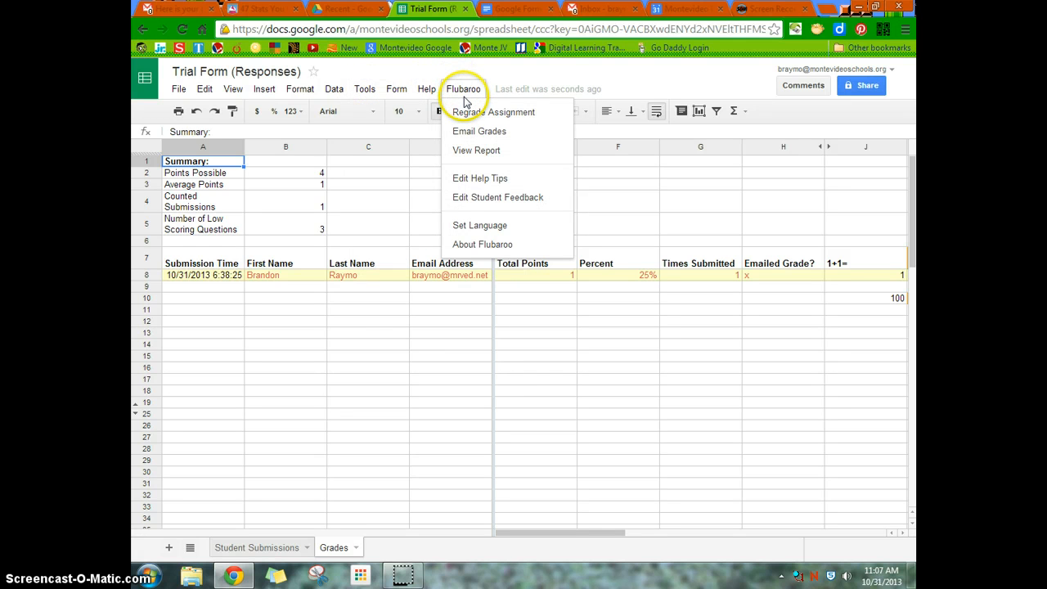
{"action": "left_click", "coordinate": [463, 92]}
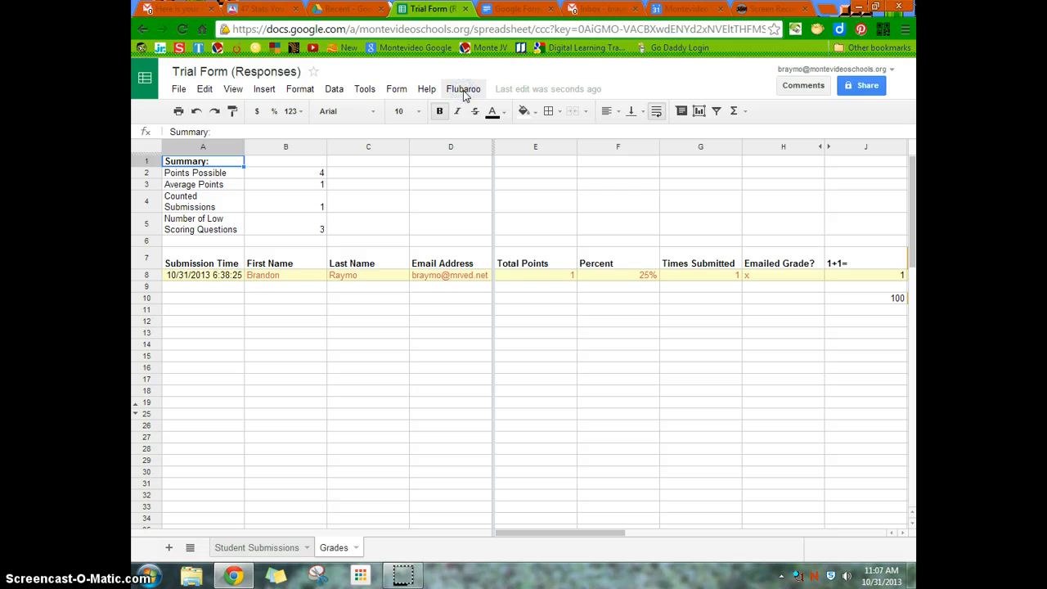